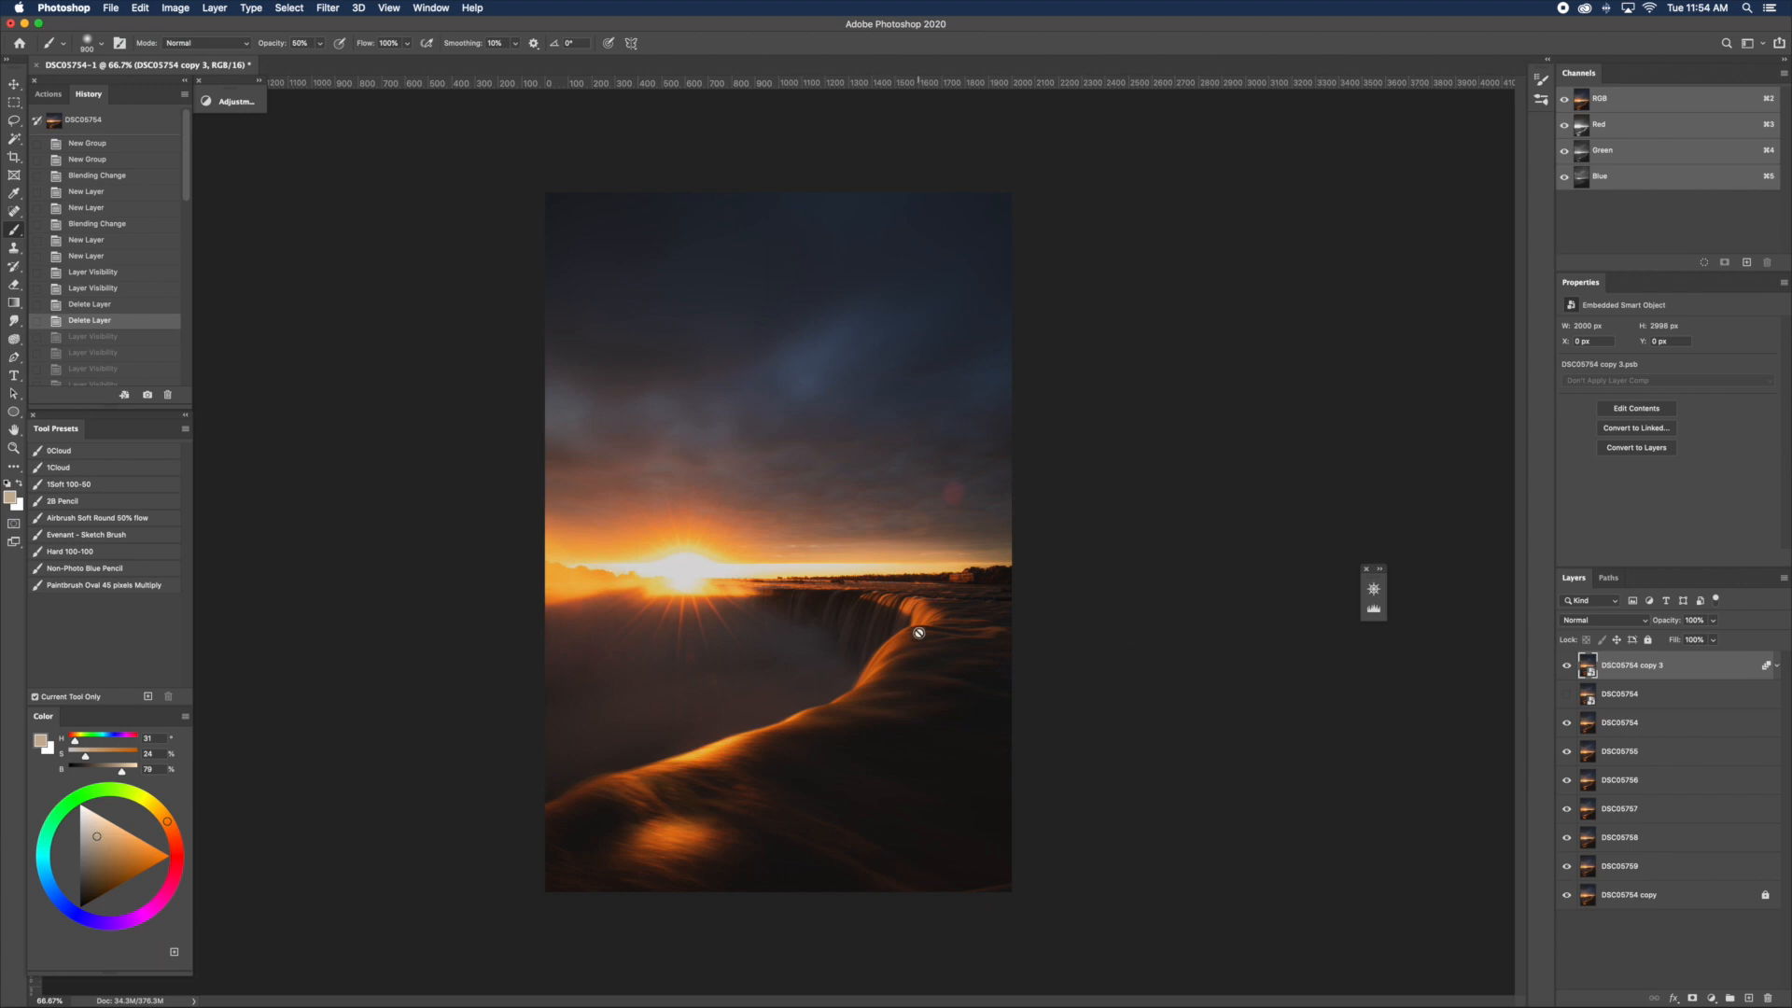
- Toggle the DSC05754 copy 3 layer's visibility to compare the blended image with the layers beneath, leaving it hidden
click(1567, 665)
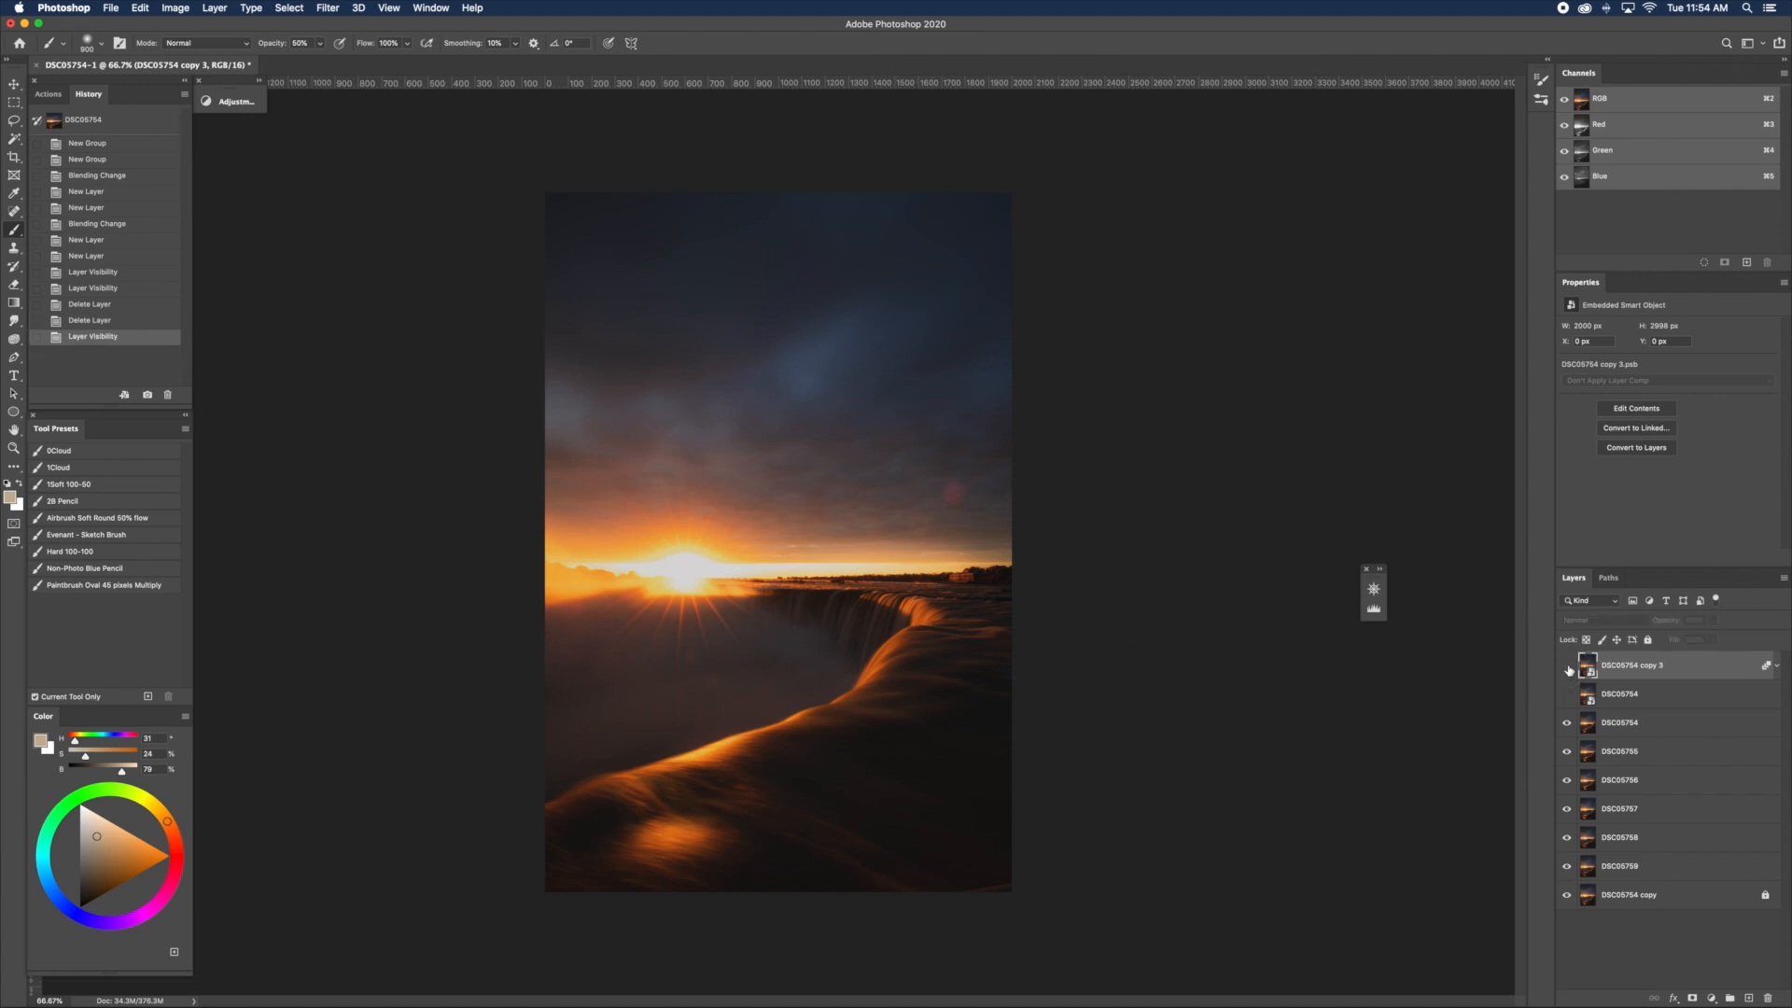
click(1568, 668)
click(1569, 668)
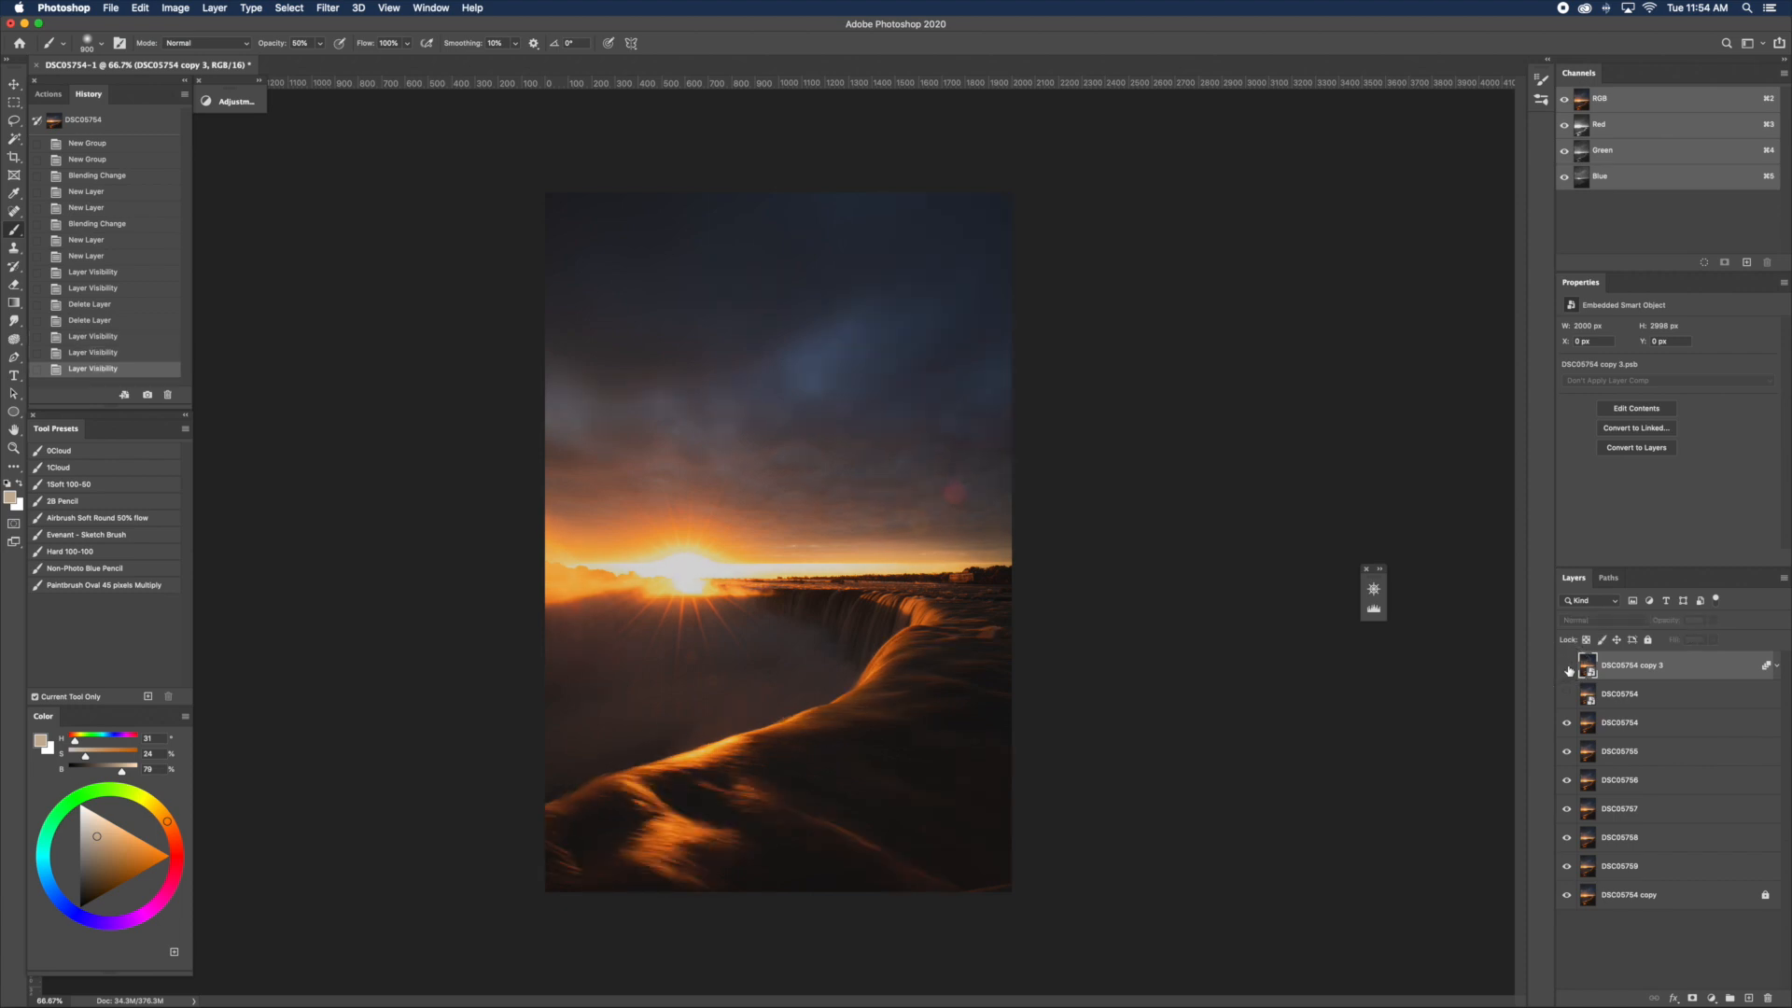
click(1568, 668)
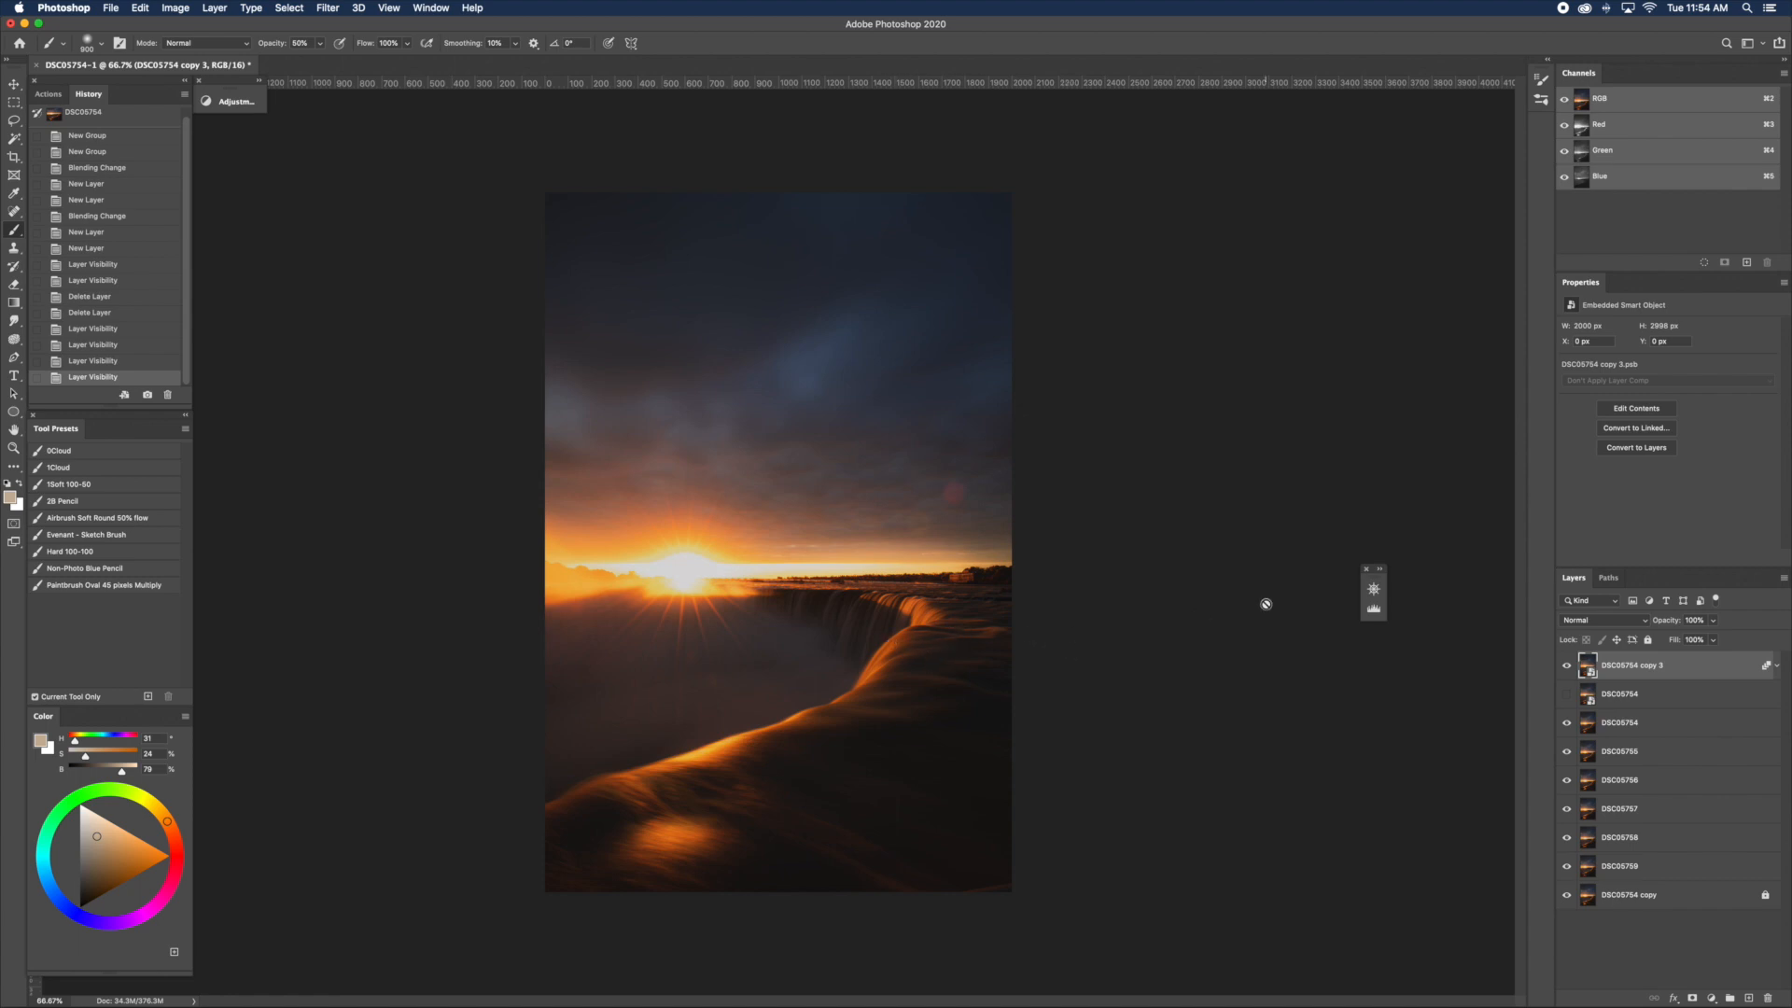
click(1567, 666)
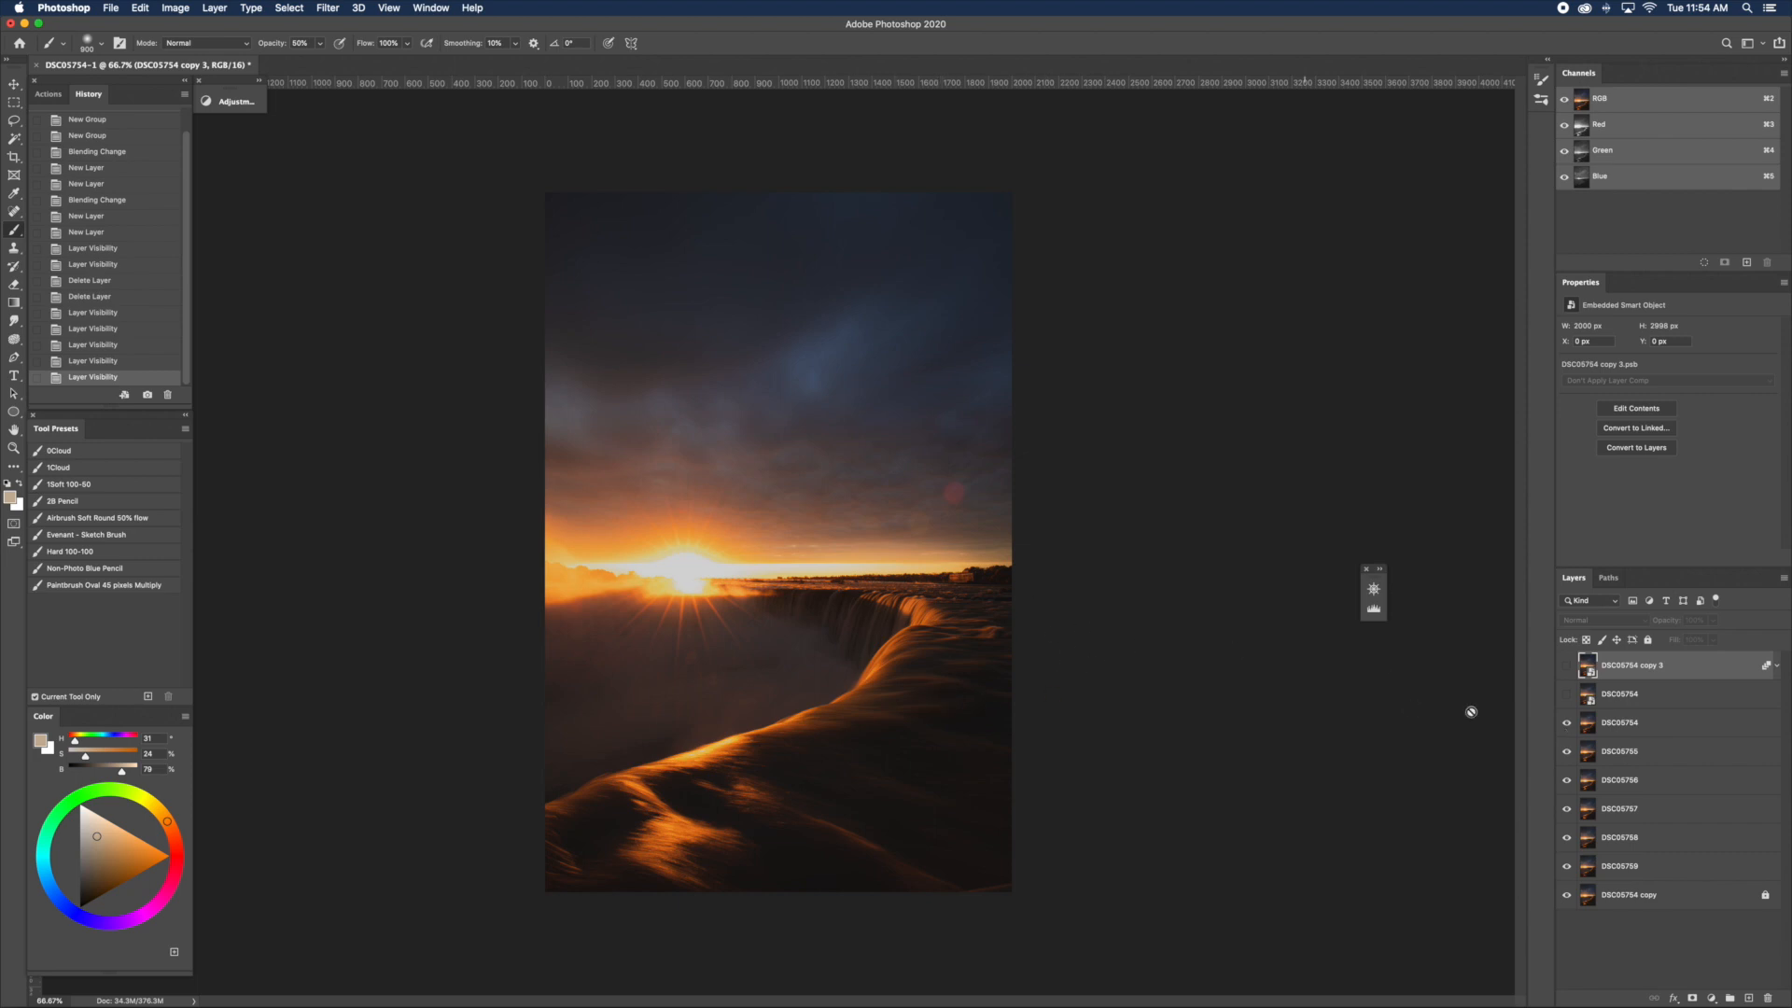
- Hide the exposure layers DSC05754 through DSC05758 one by one to view each frame's water movement
click(1567, 723)
click(1567, 751)
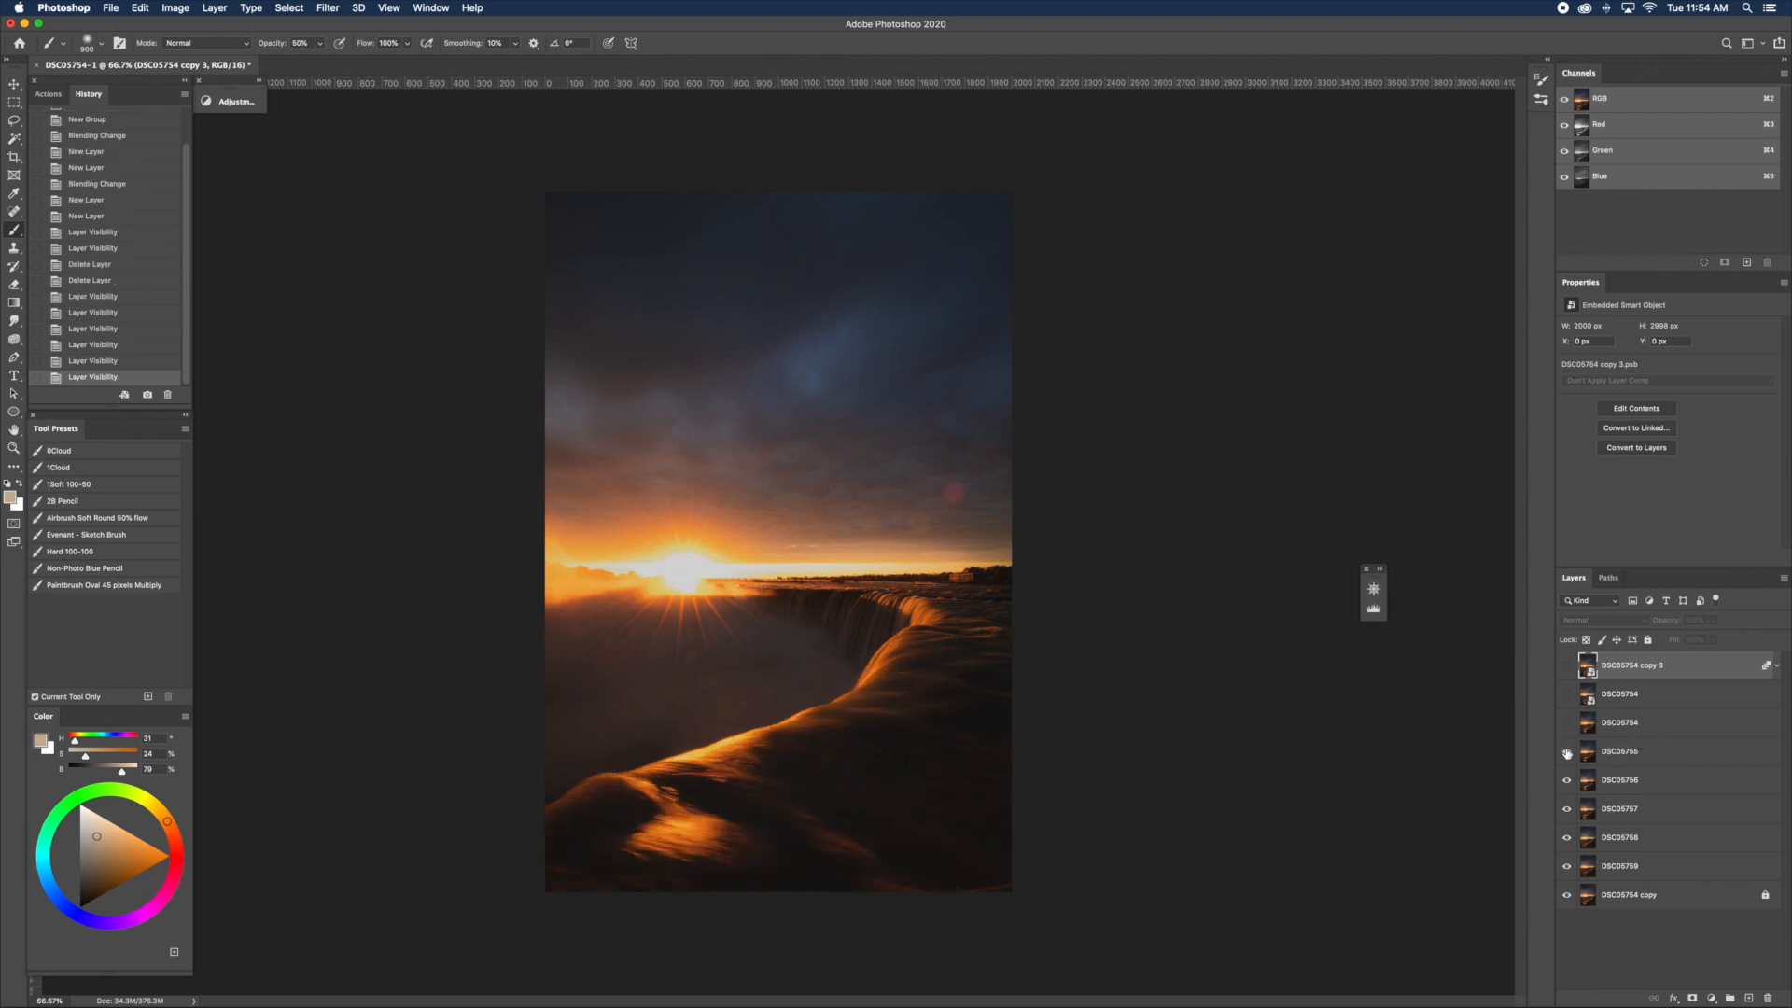
click(1566, 780)
click(1567, 808)
click(1566, 839)
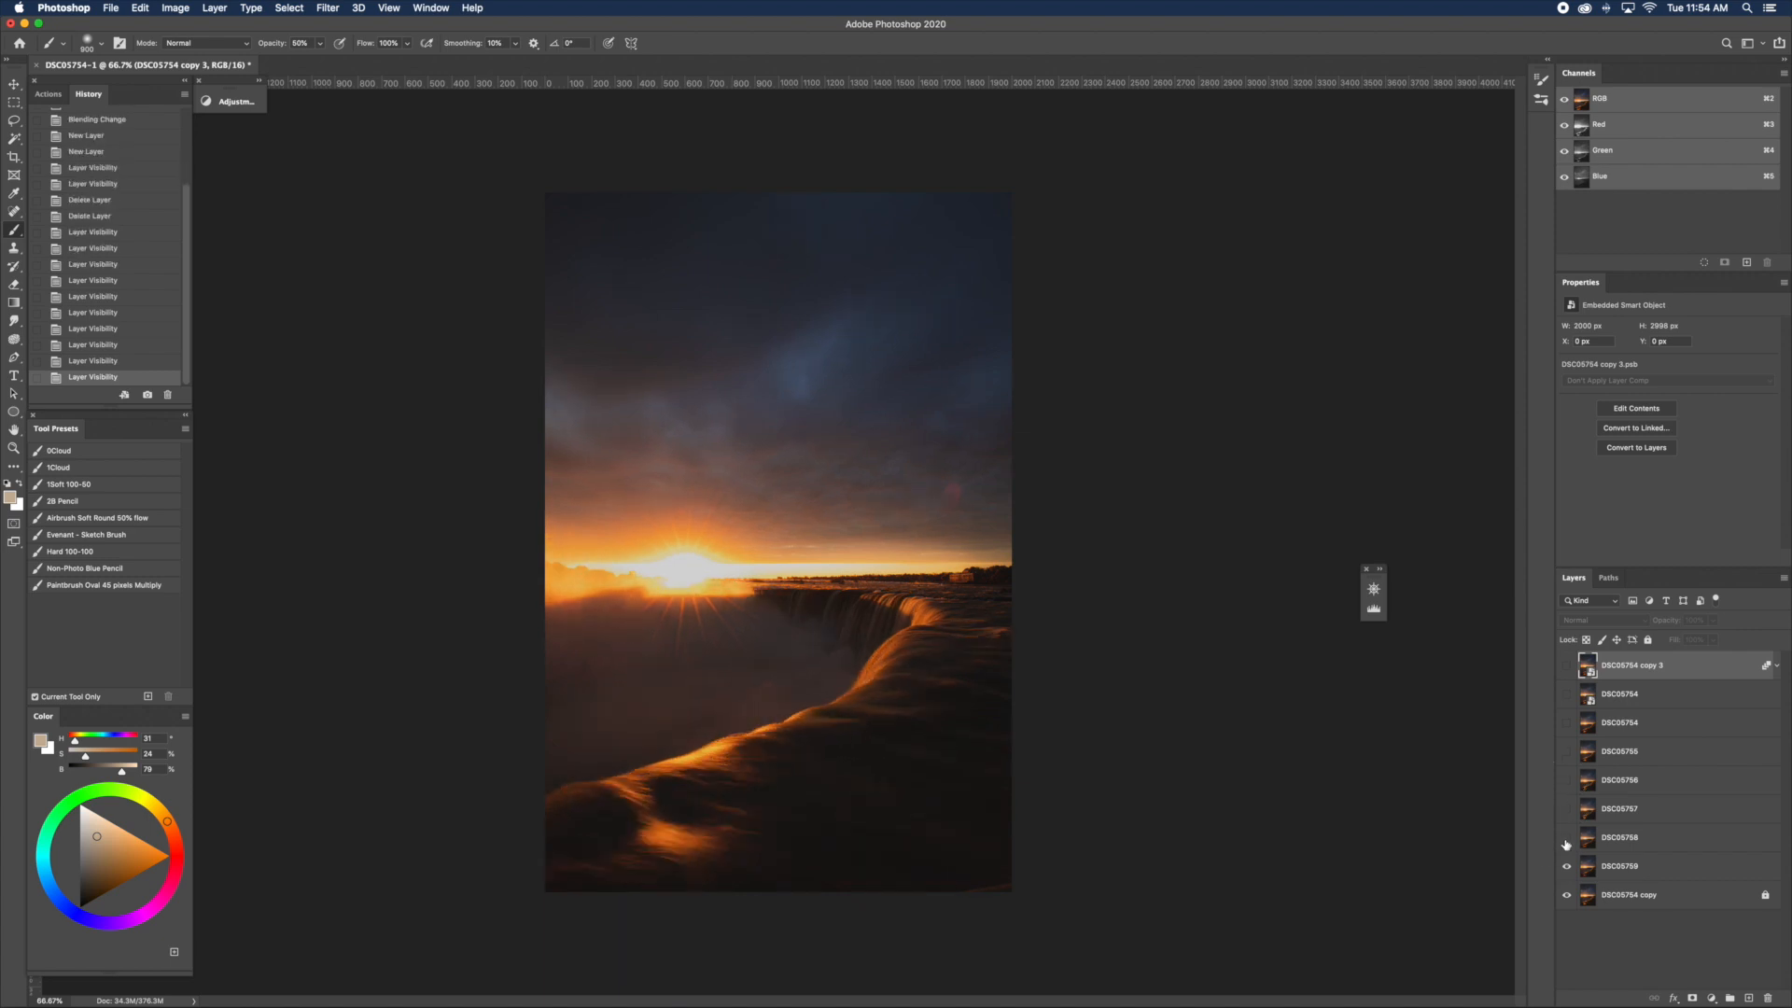
- Show the layers DSC05758 up to DSC05754 again, plus the DSC05754 smart object and DSC05754 copy 3
click(1567, 840)
click(1567, 810)
click(1567, 780)
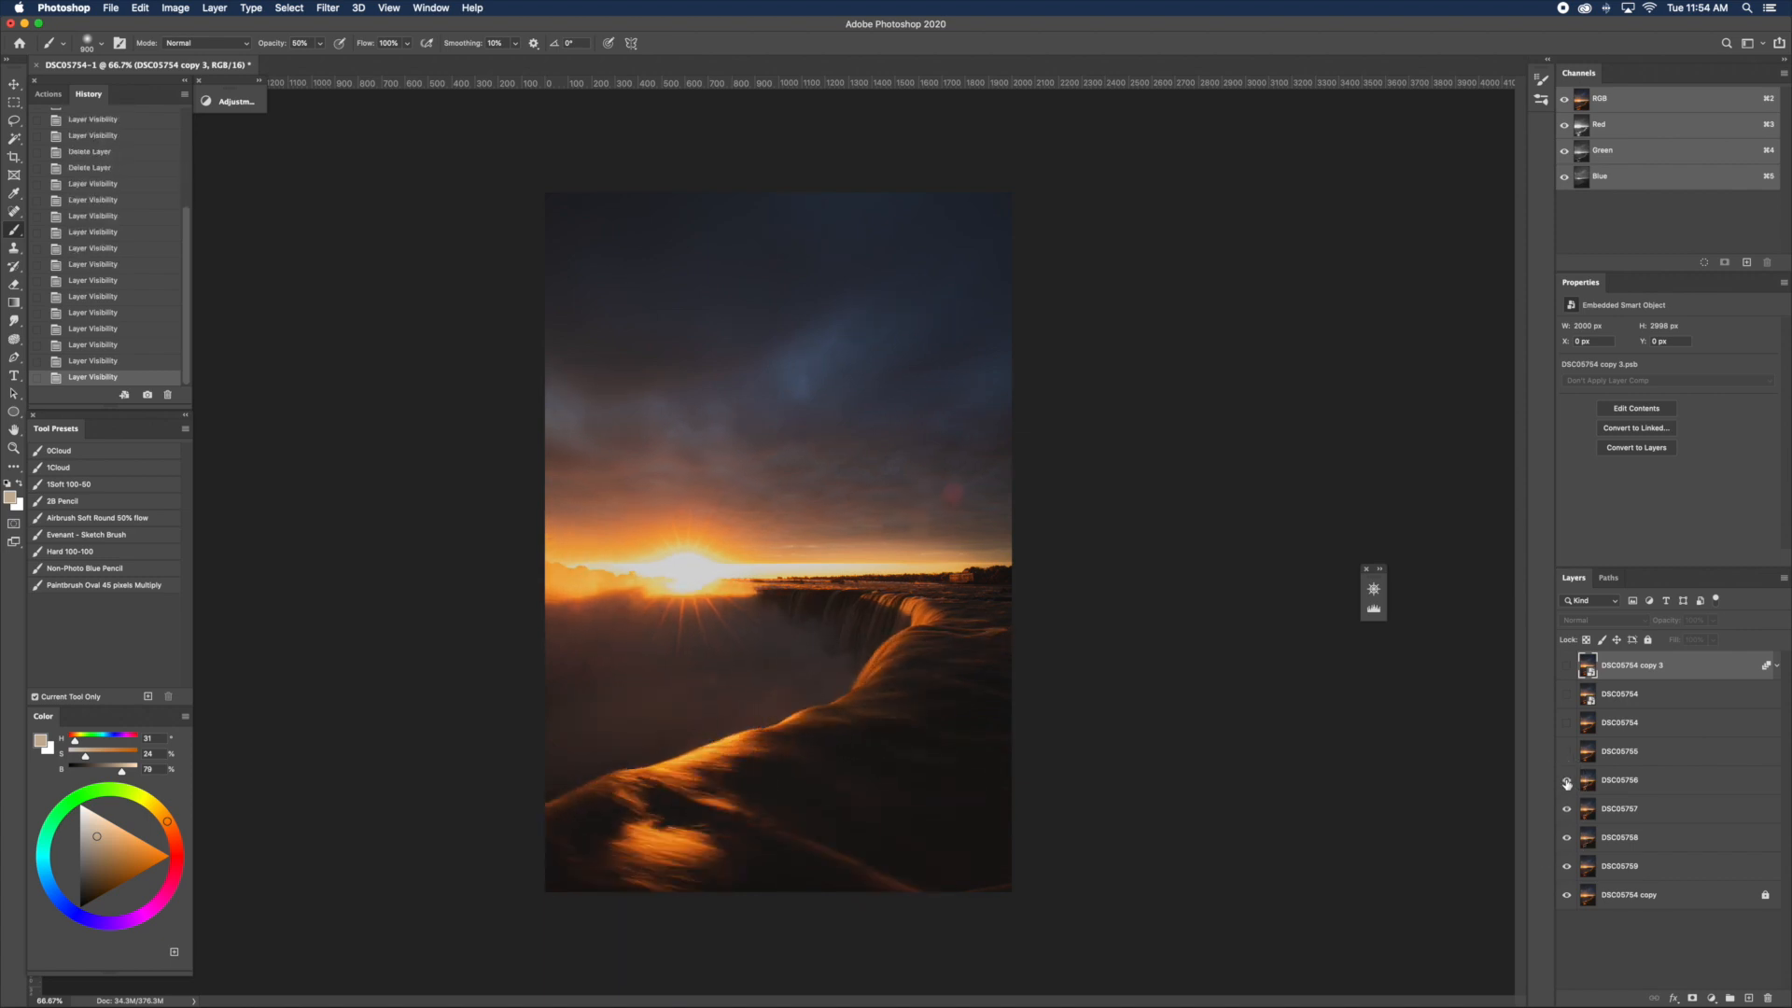
click(1567, 751)
click(1567, 724)
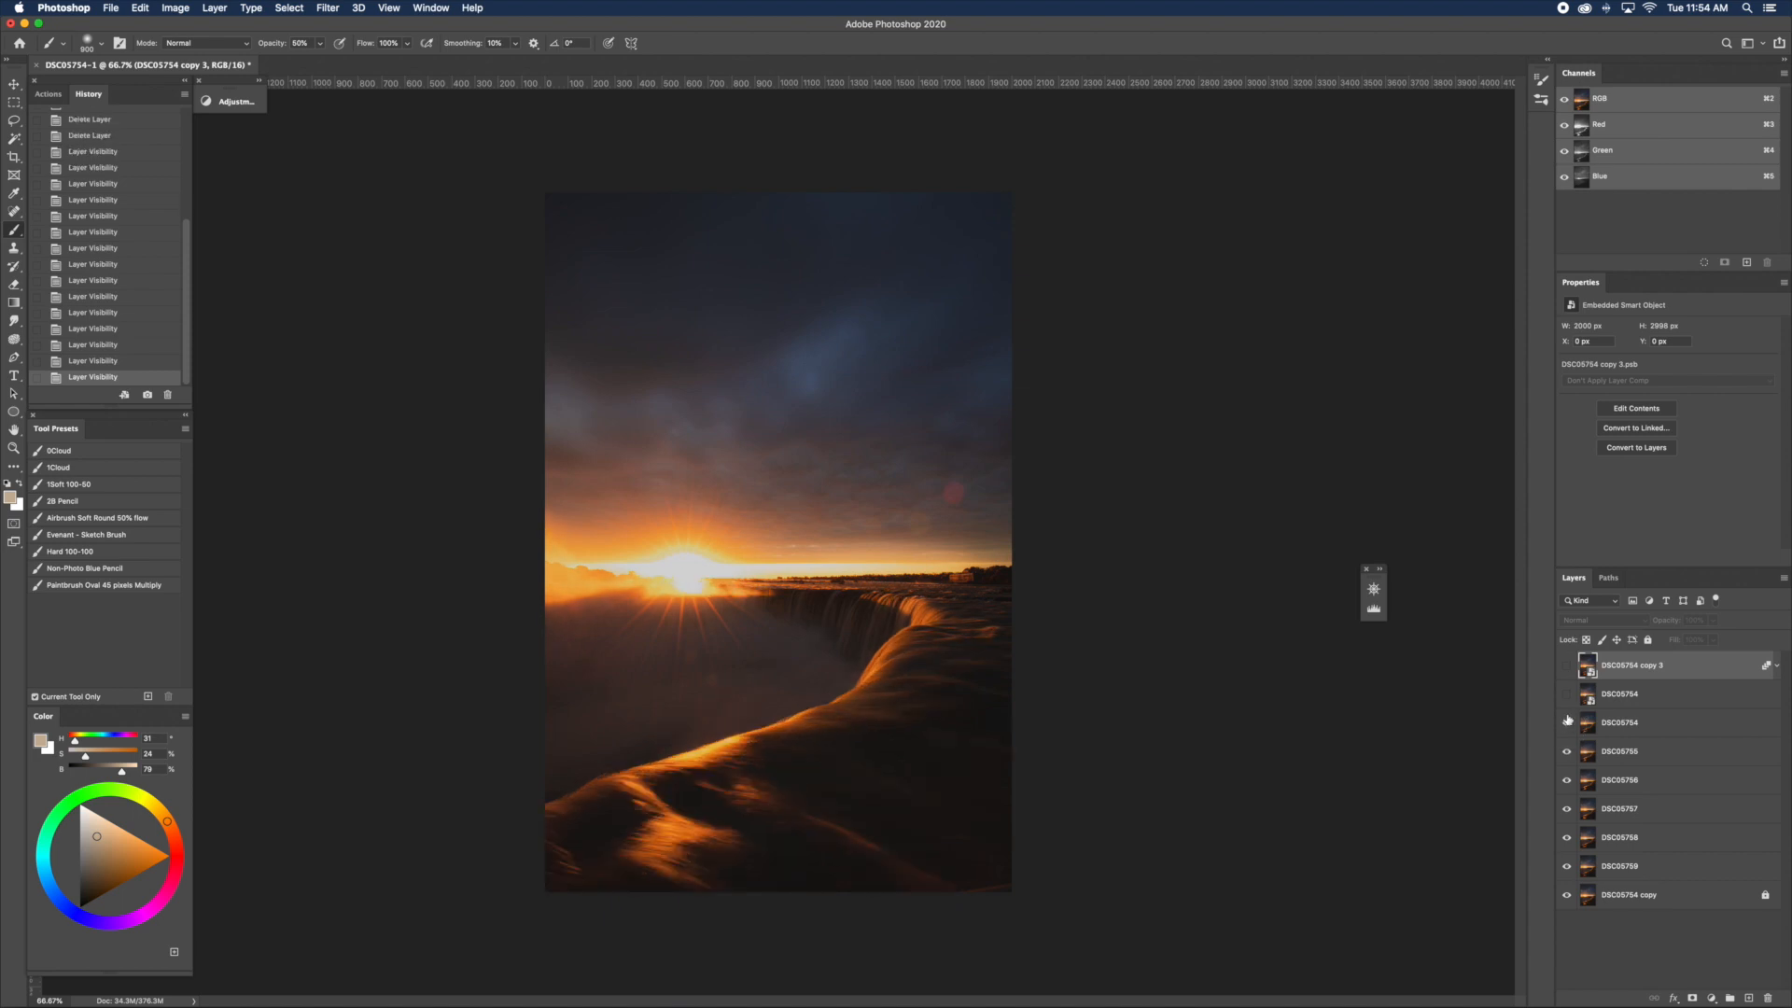
click(1567, 696)
click(1567, 665)
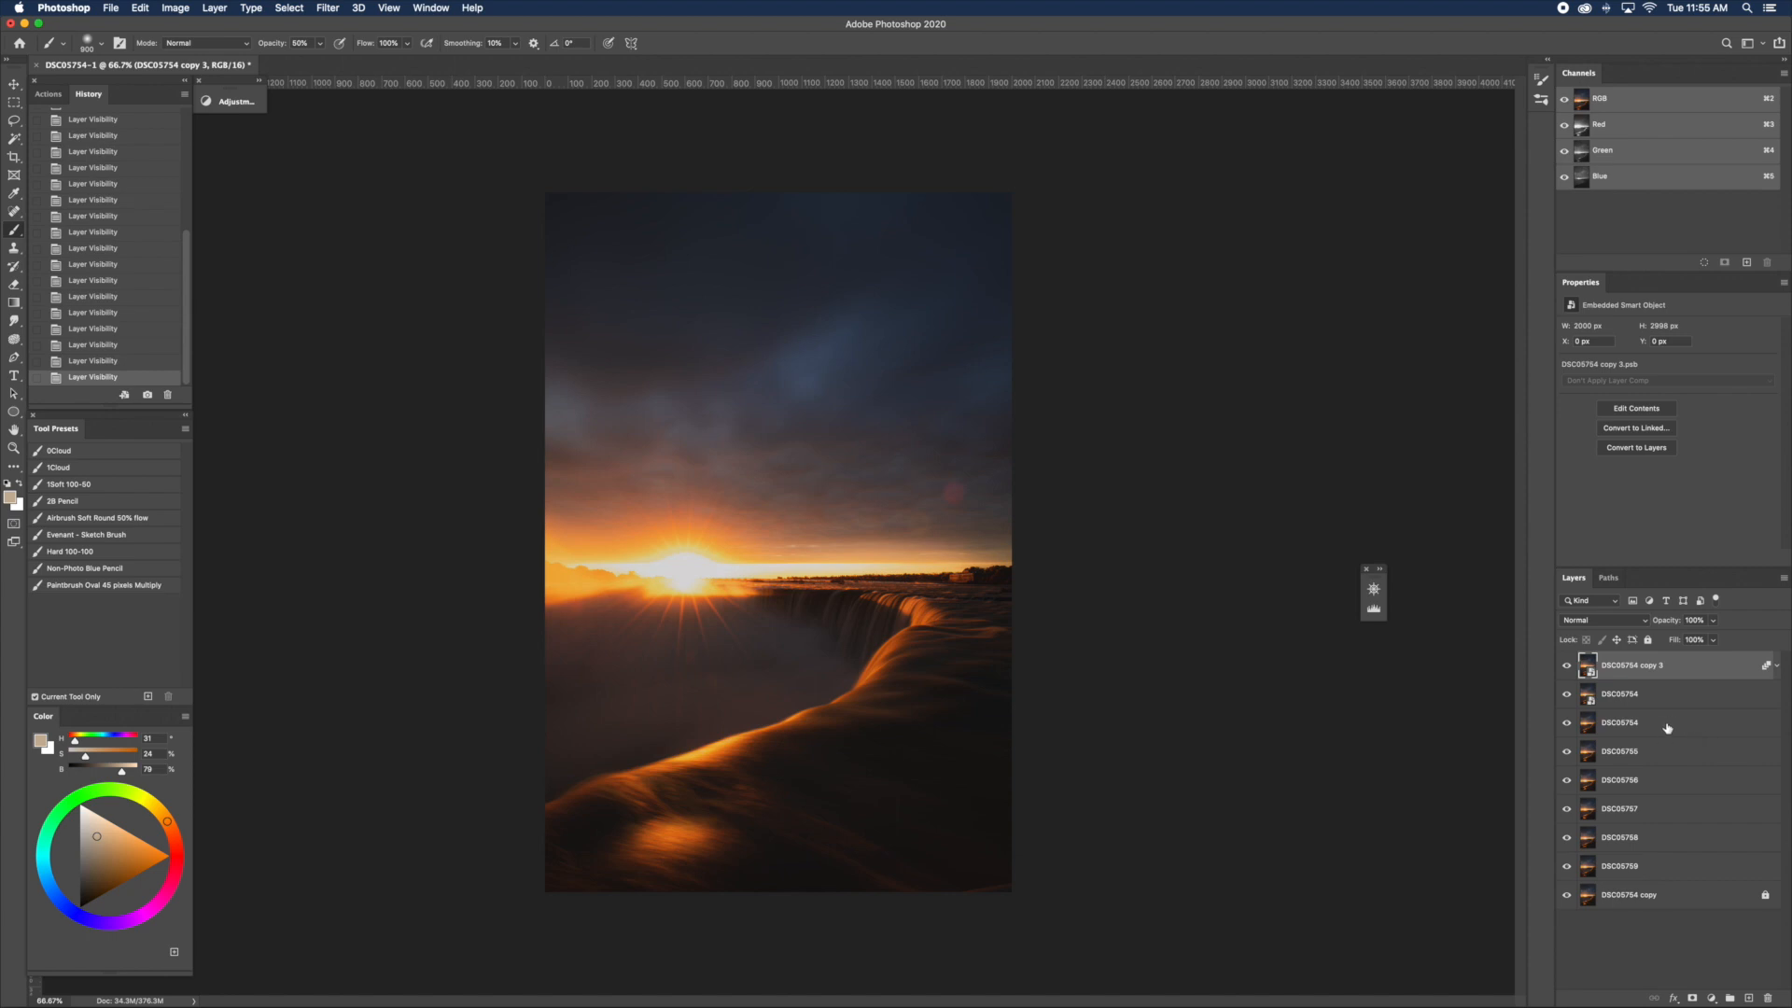
- Rasterize the upper DSC05754 smart object layer and unlock the DSC05754 copy layer
click(1591, 716)
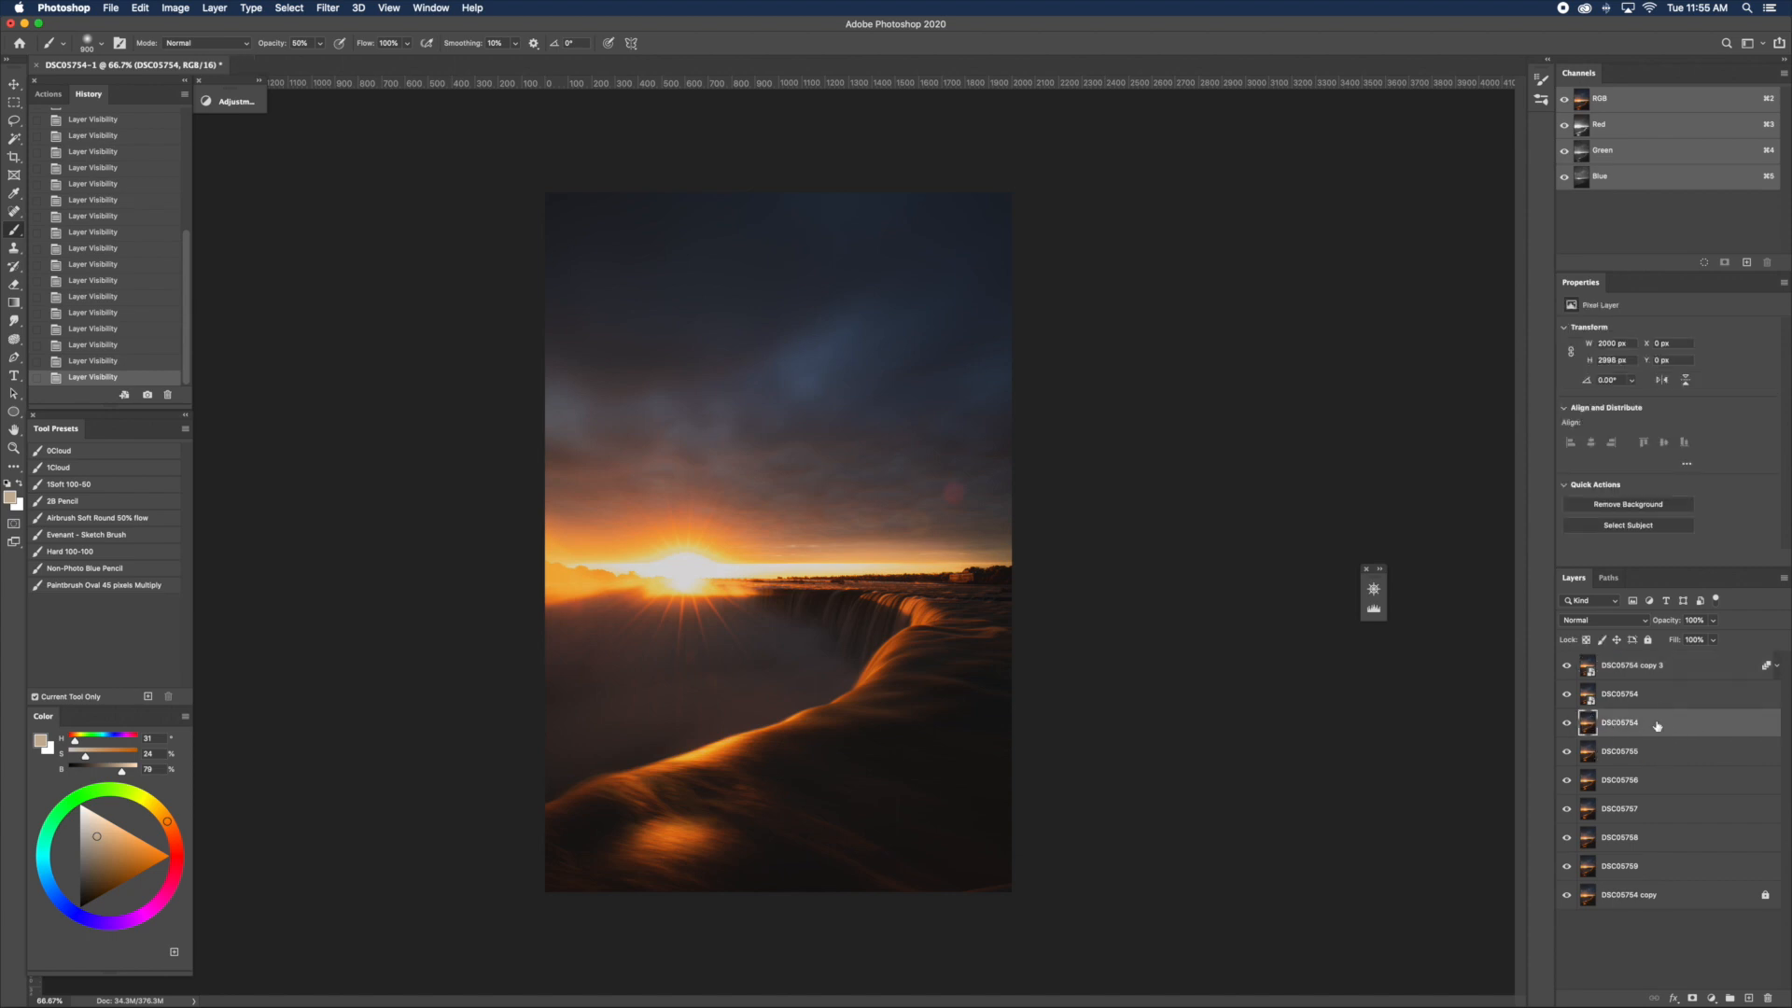
click(1646, 696)
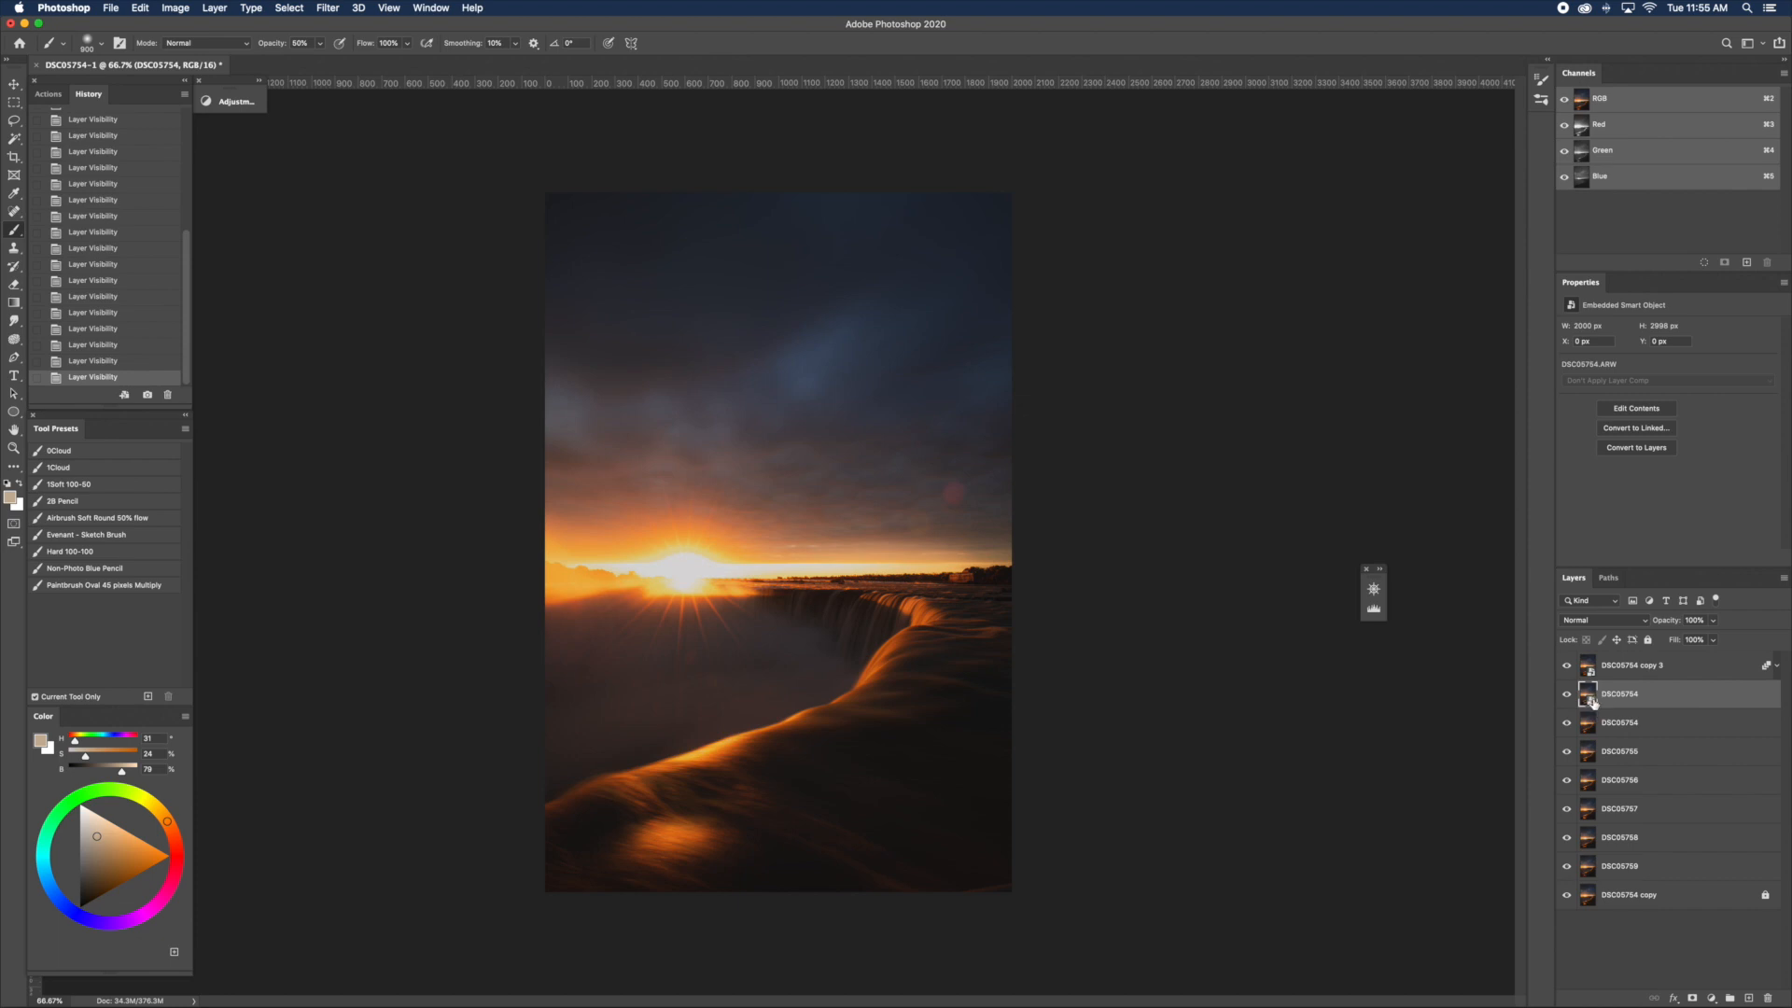
right_click(1677, 700)
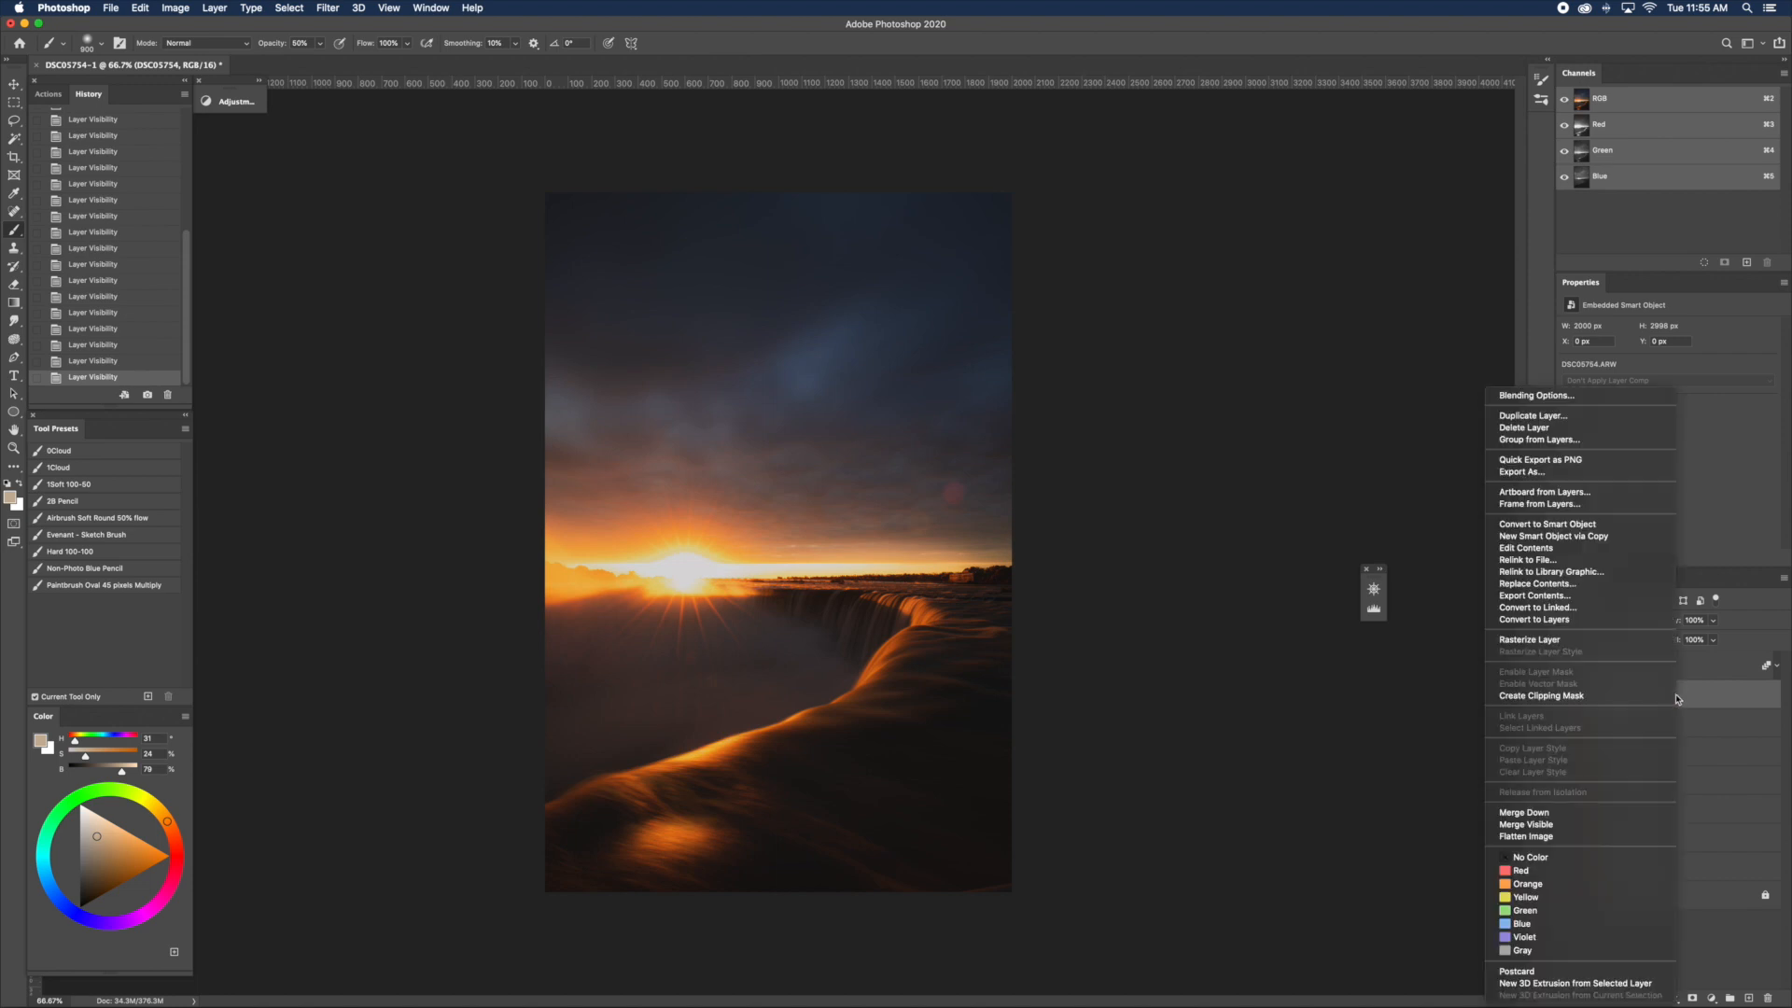
click(1586, 643)
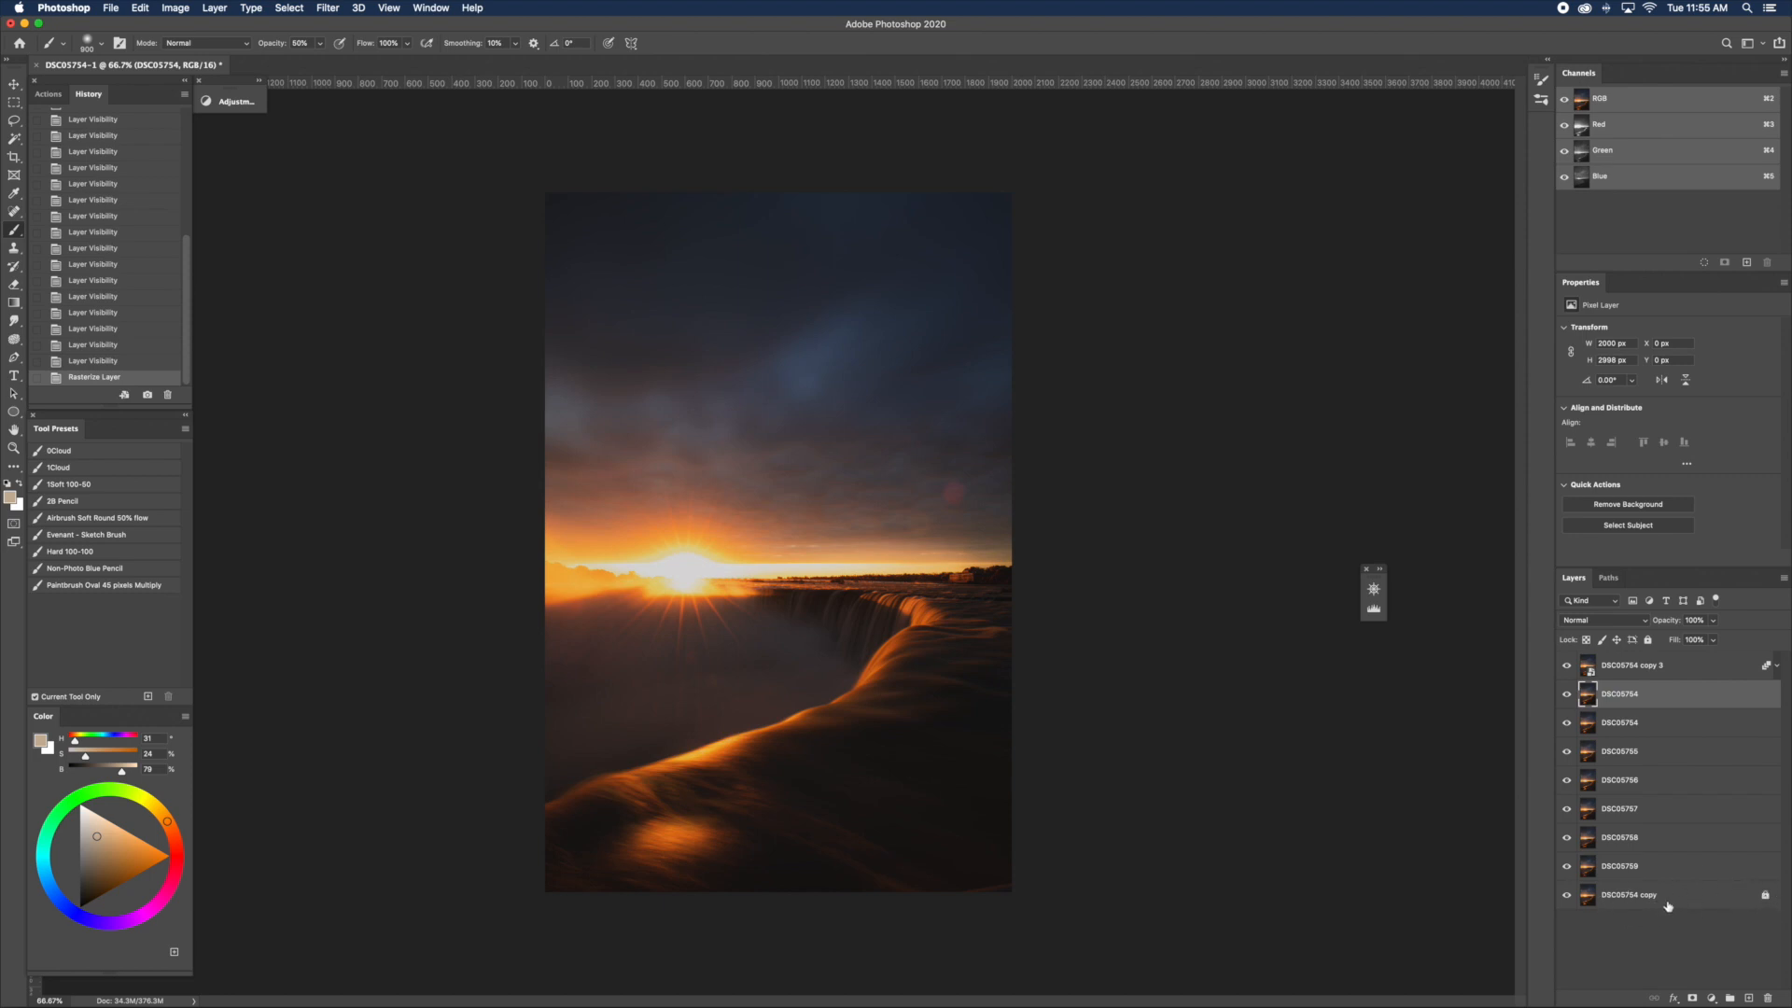
click(1765, 896)
- Convert the layers from DSC05759 up to the upper DSC05754 into a single smart object
click(1663, 868)
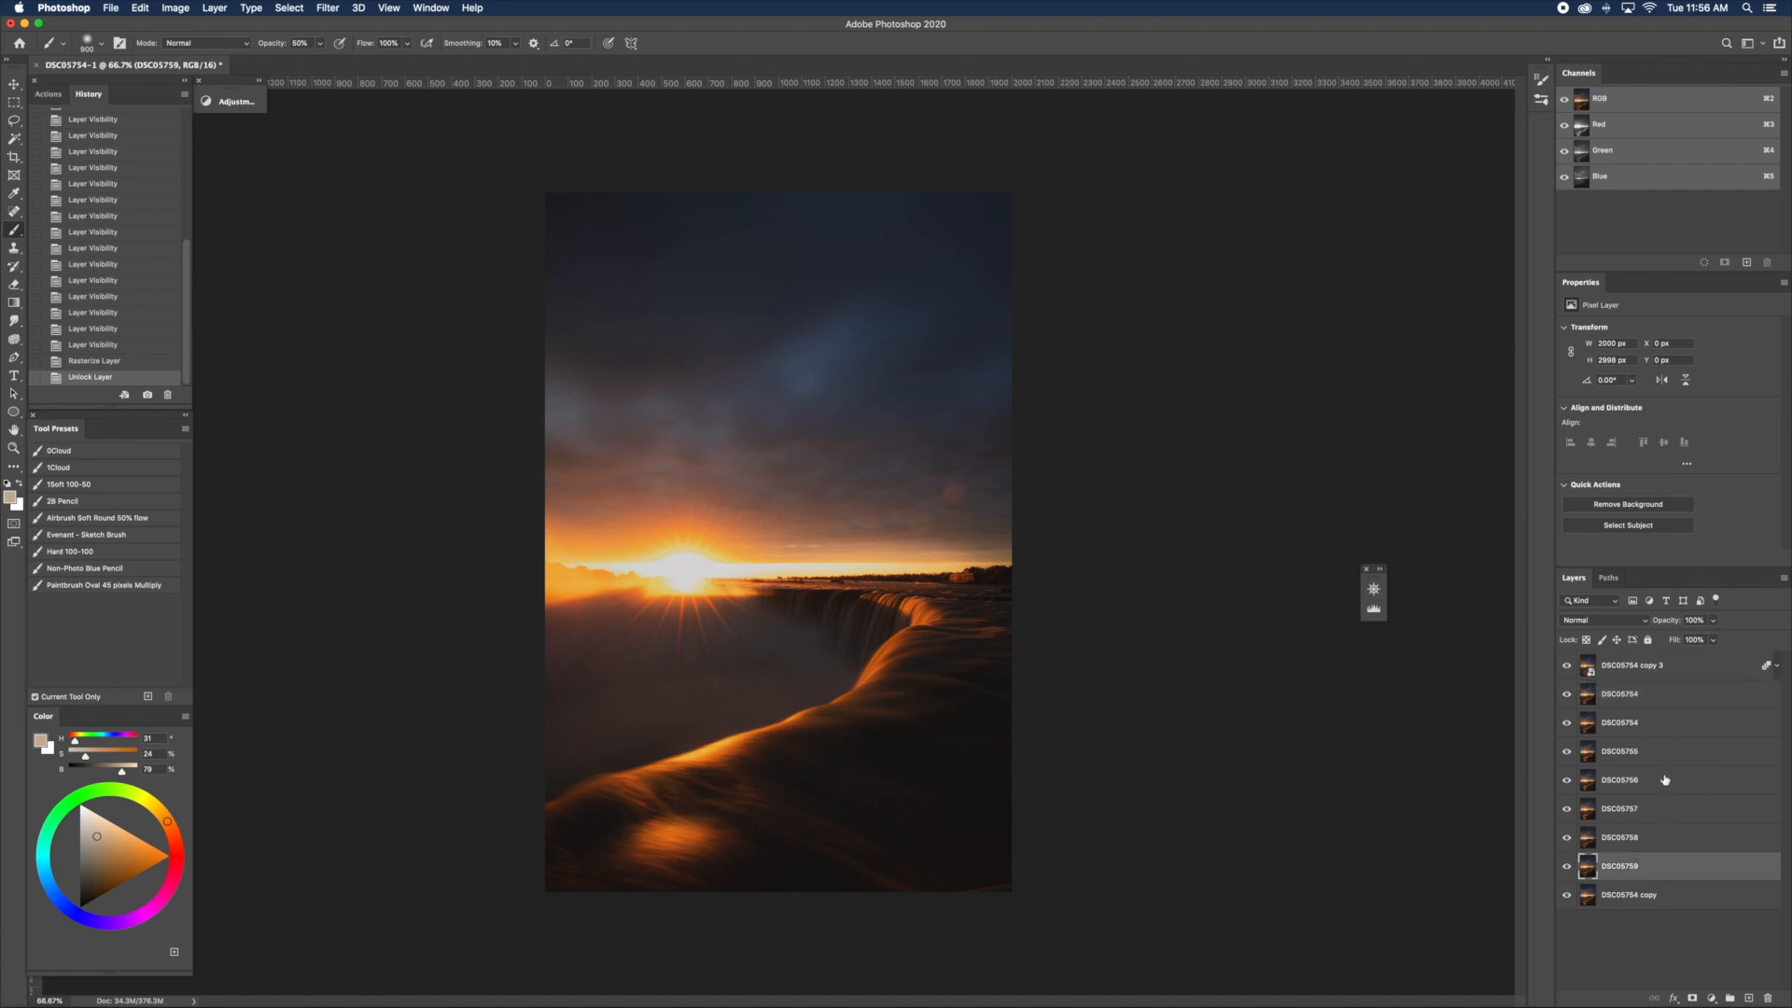
shift+click(1666, 700)
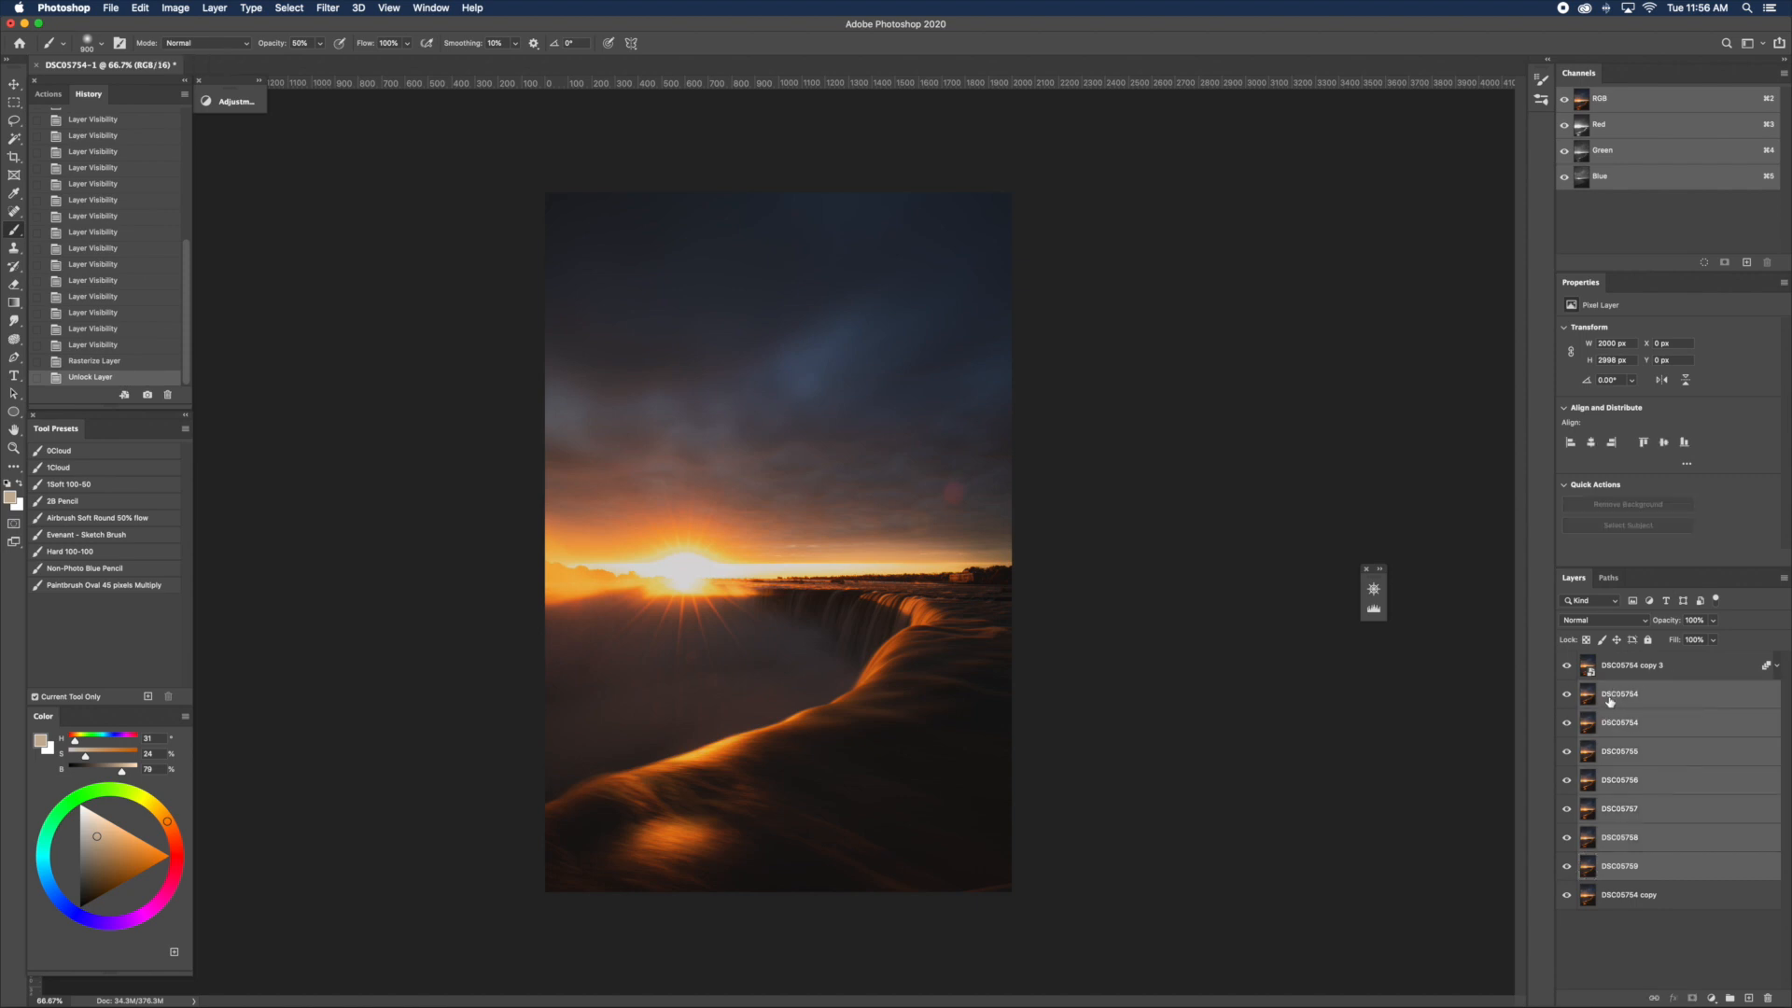
right_click(1683, 751)
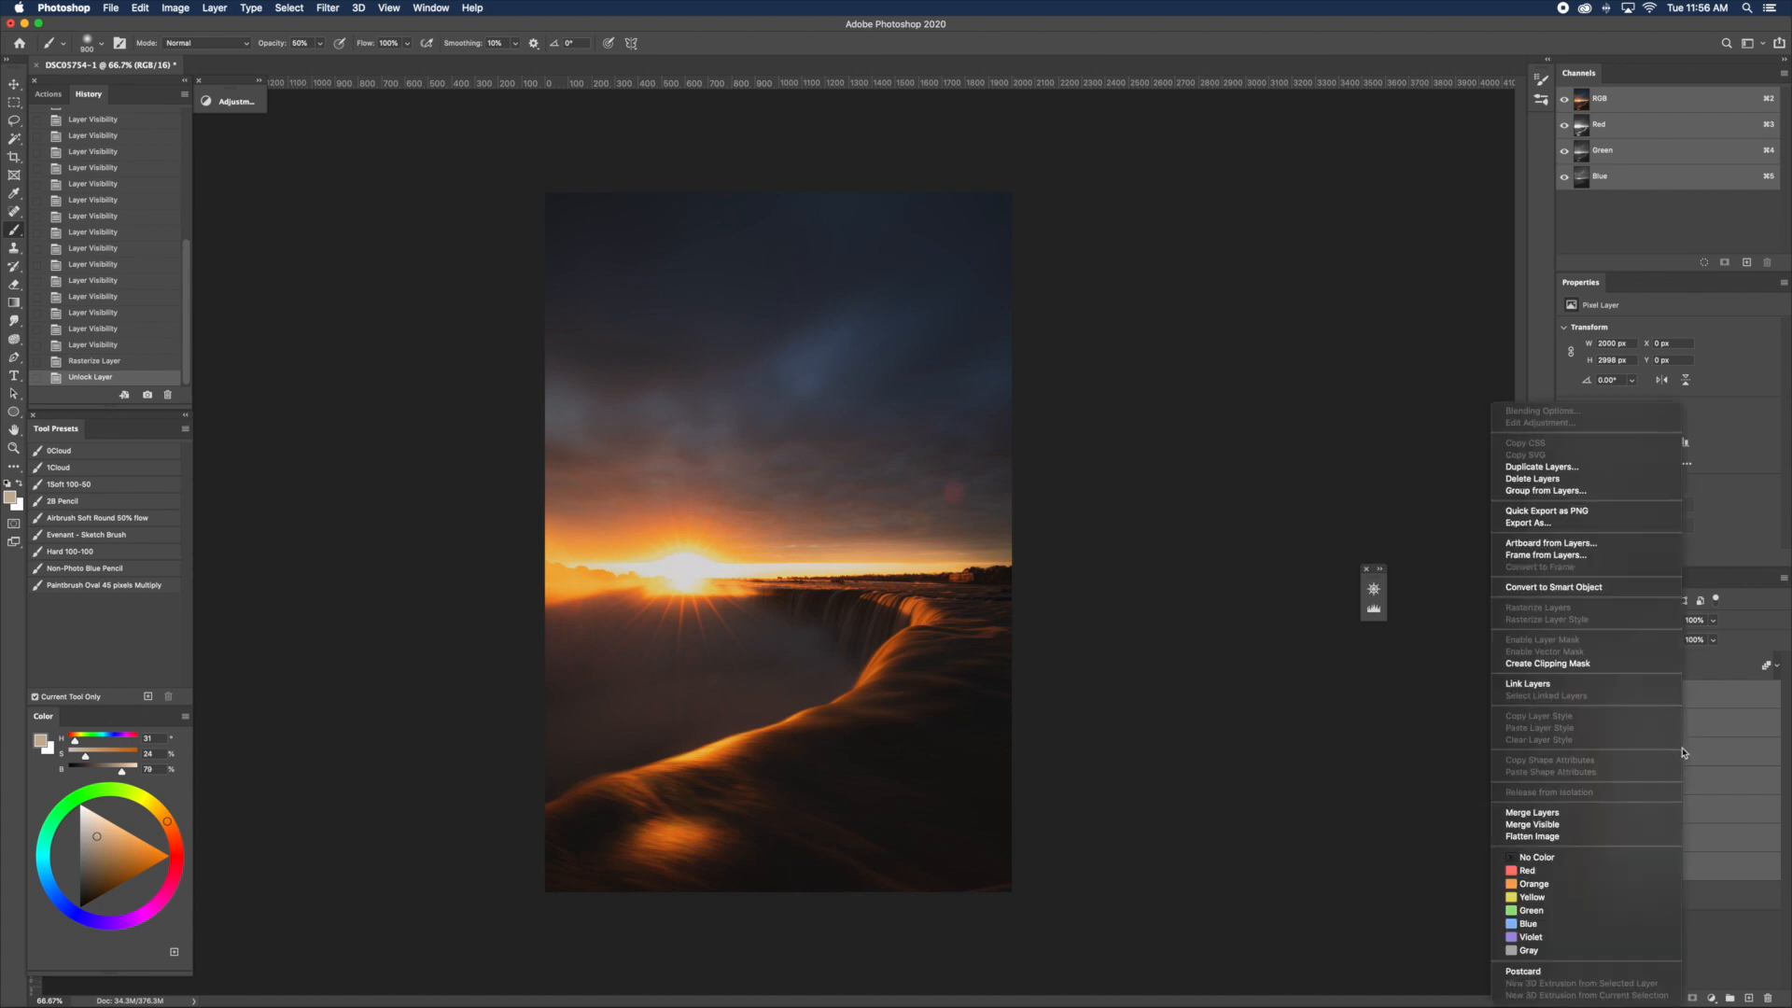
click(1583, 590)
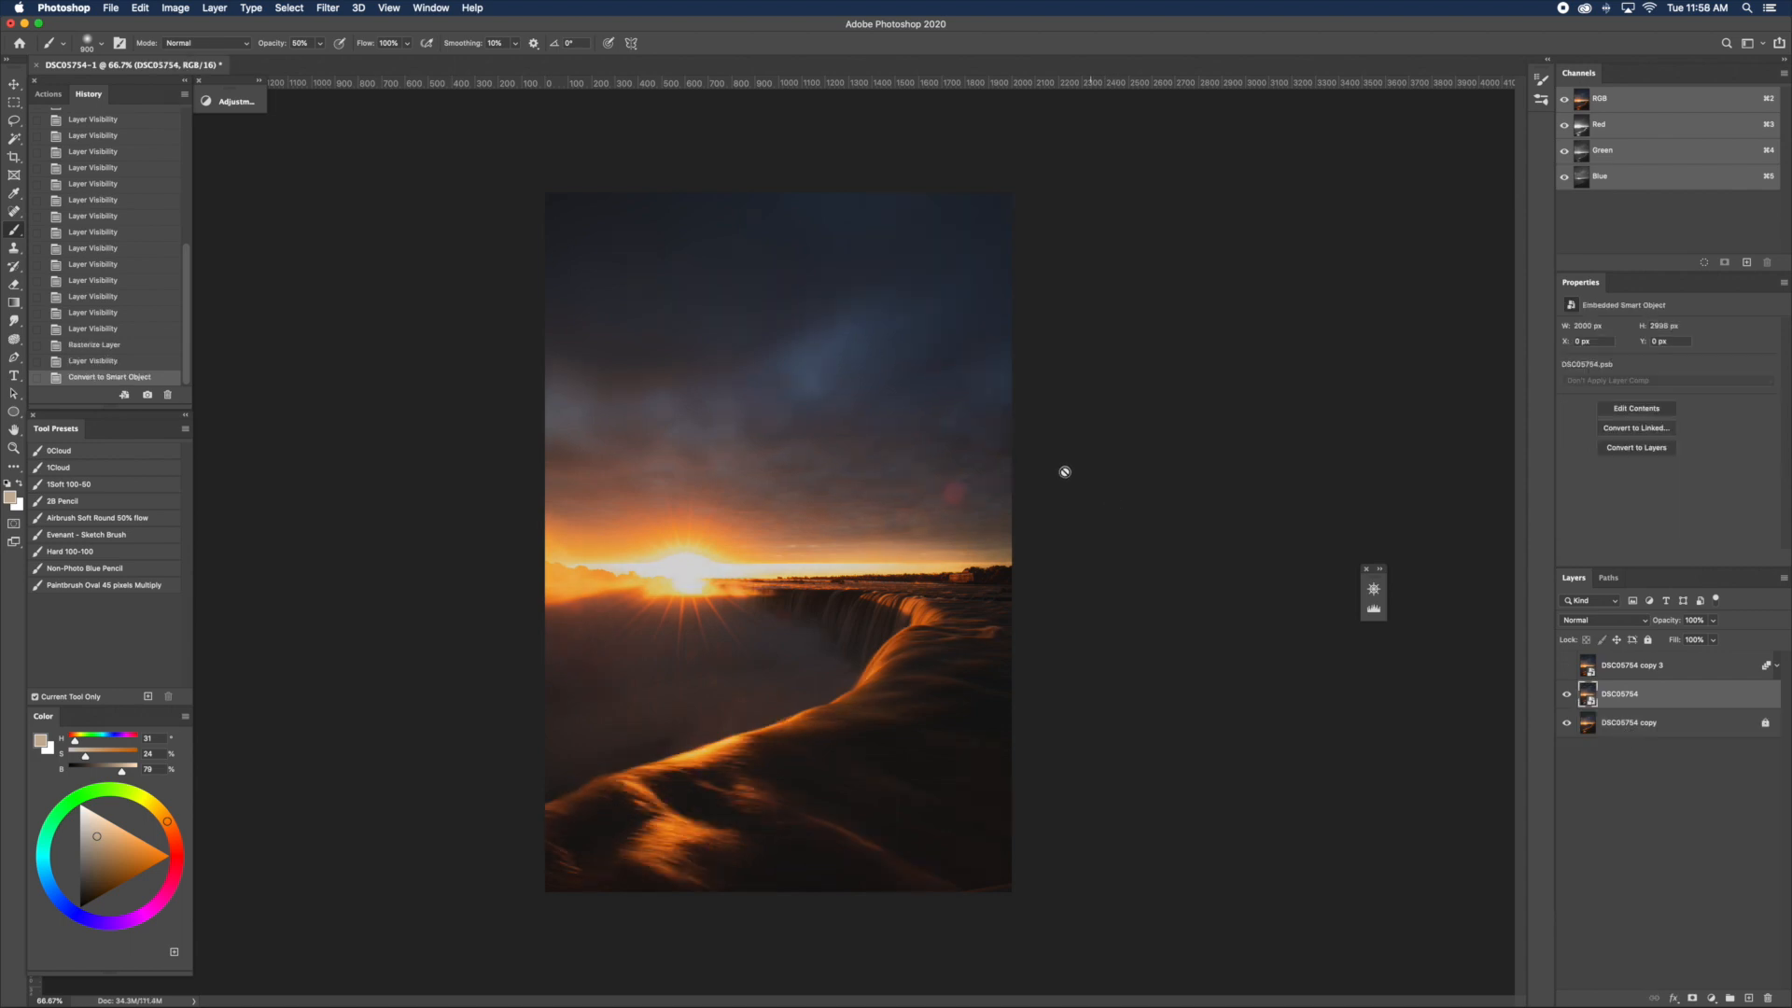
- Set the combined DSC05754 smart object's stack mode to Mean and rasterize the layer
click(216, 9)
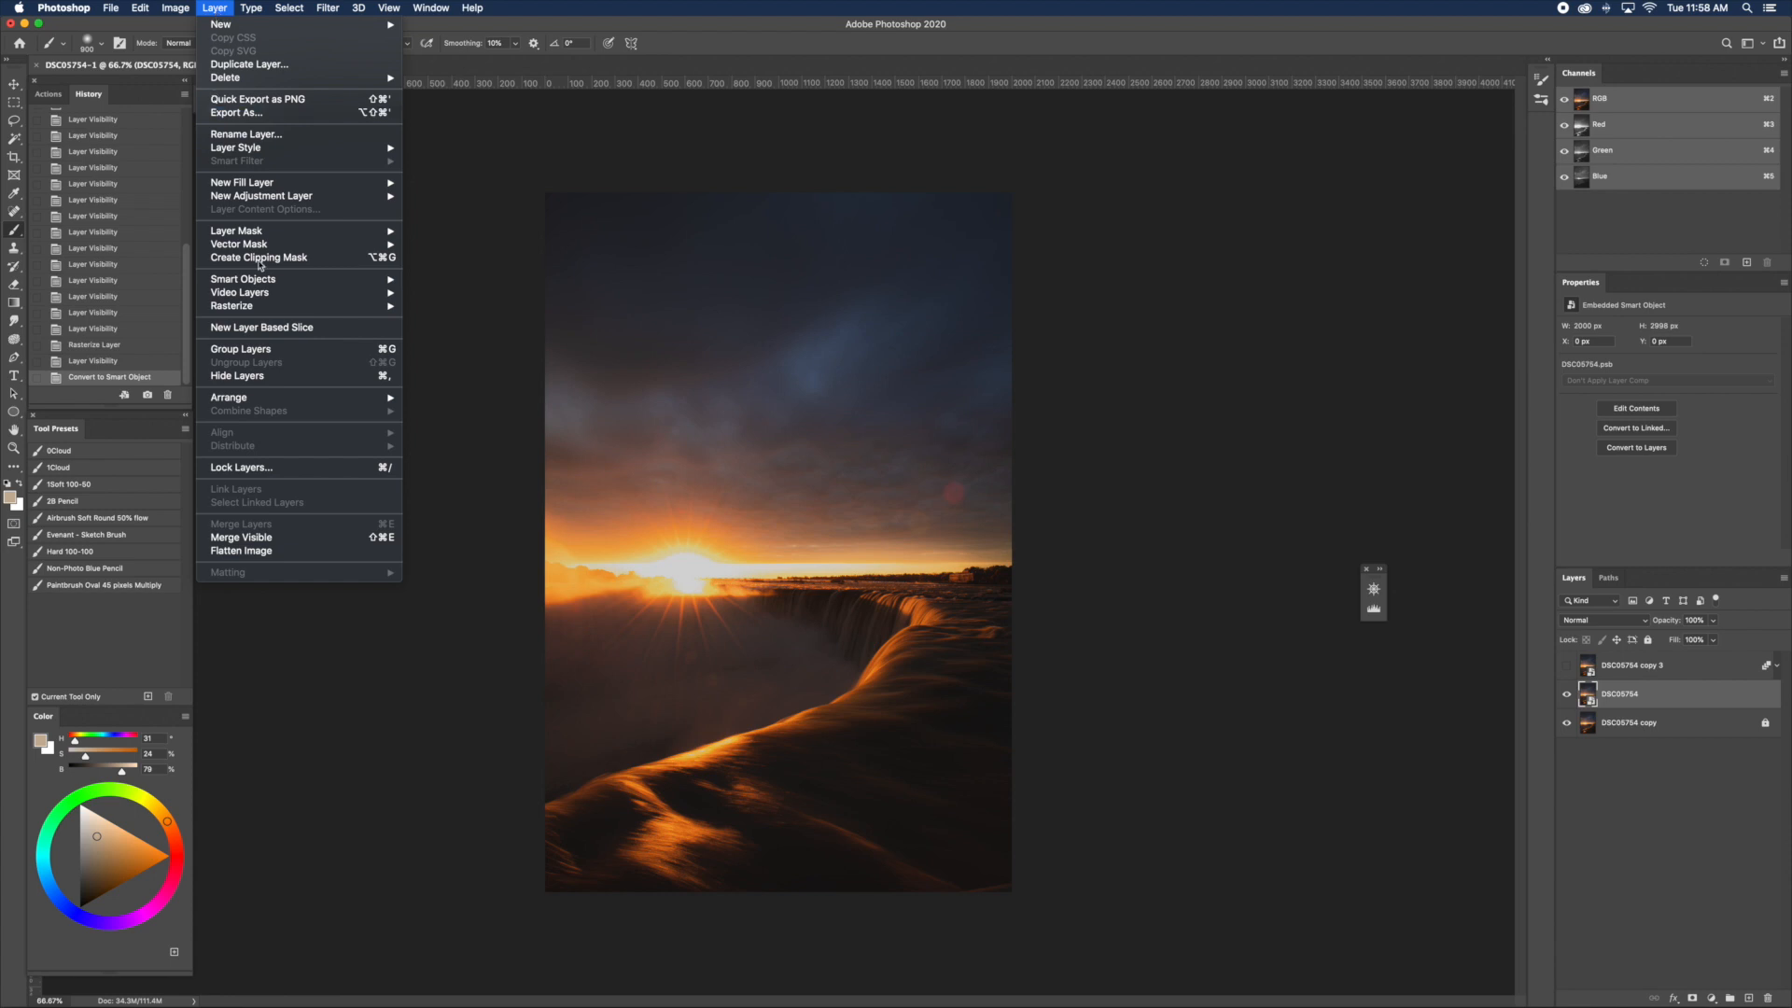
mouse_move(298, 281)
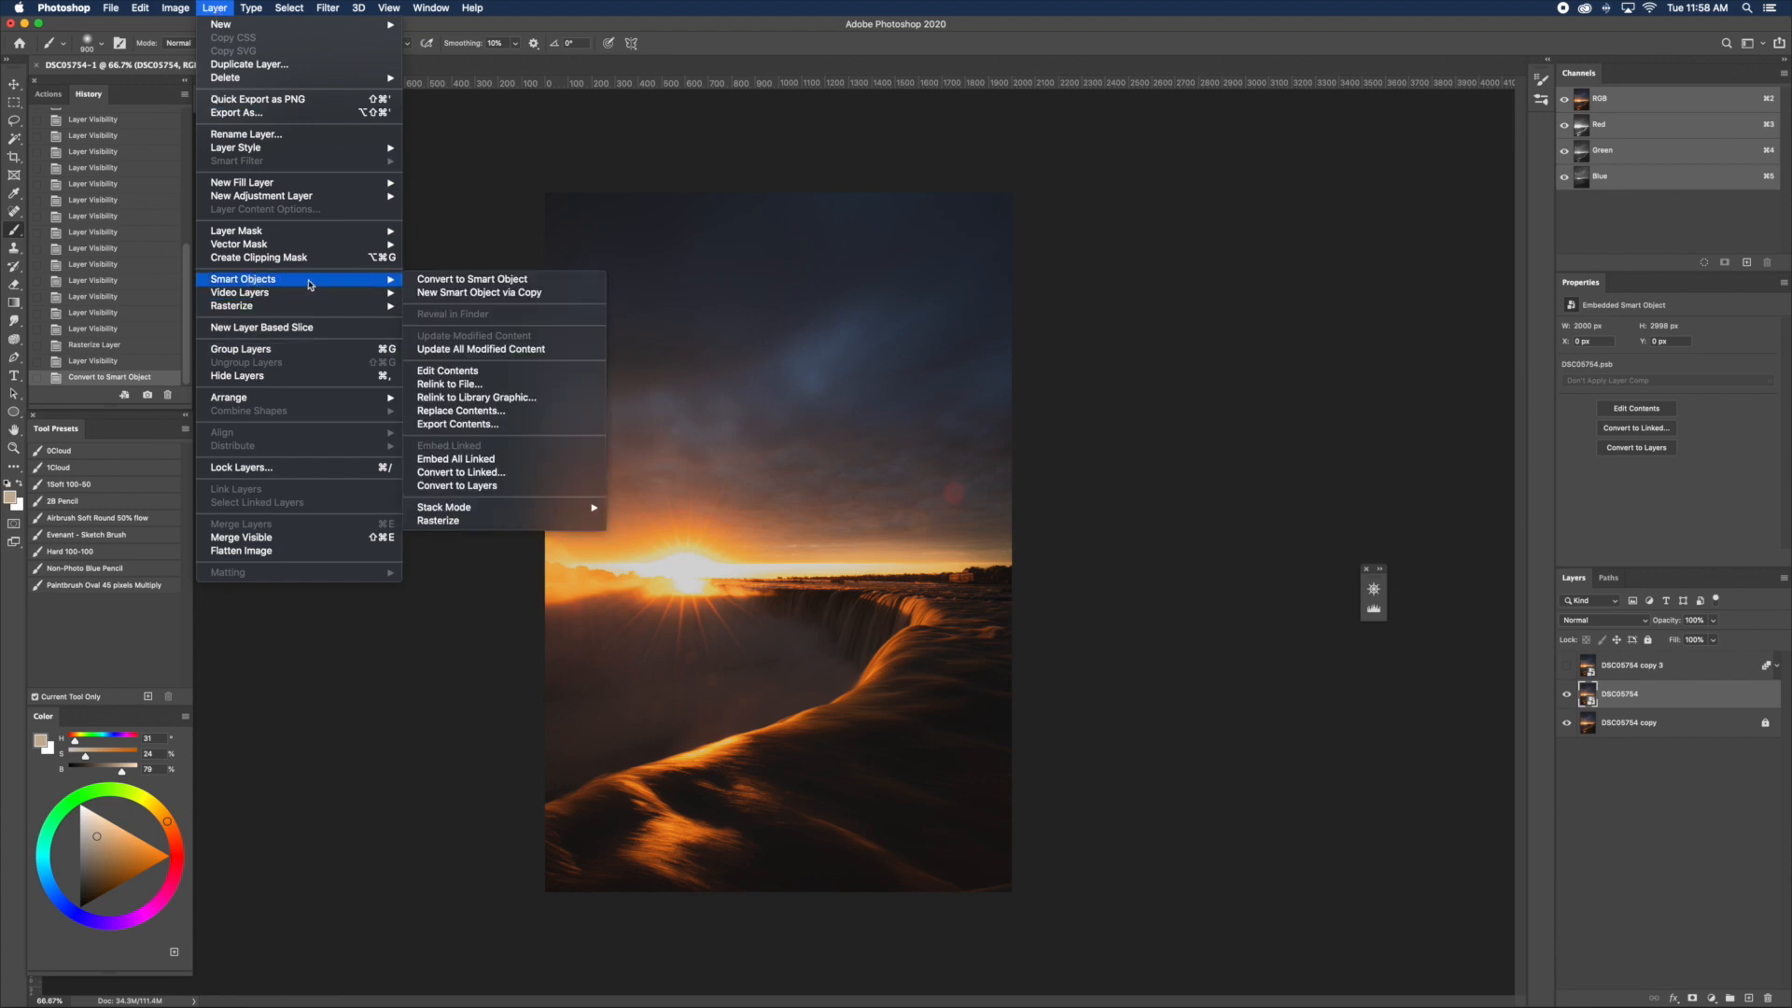
mouse_move(504, 514)
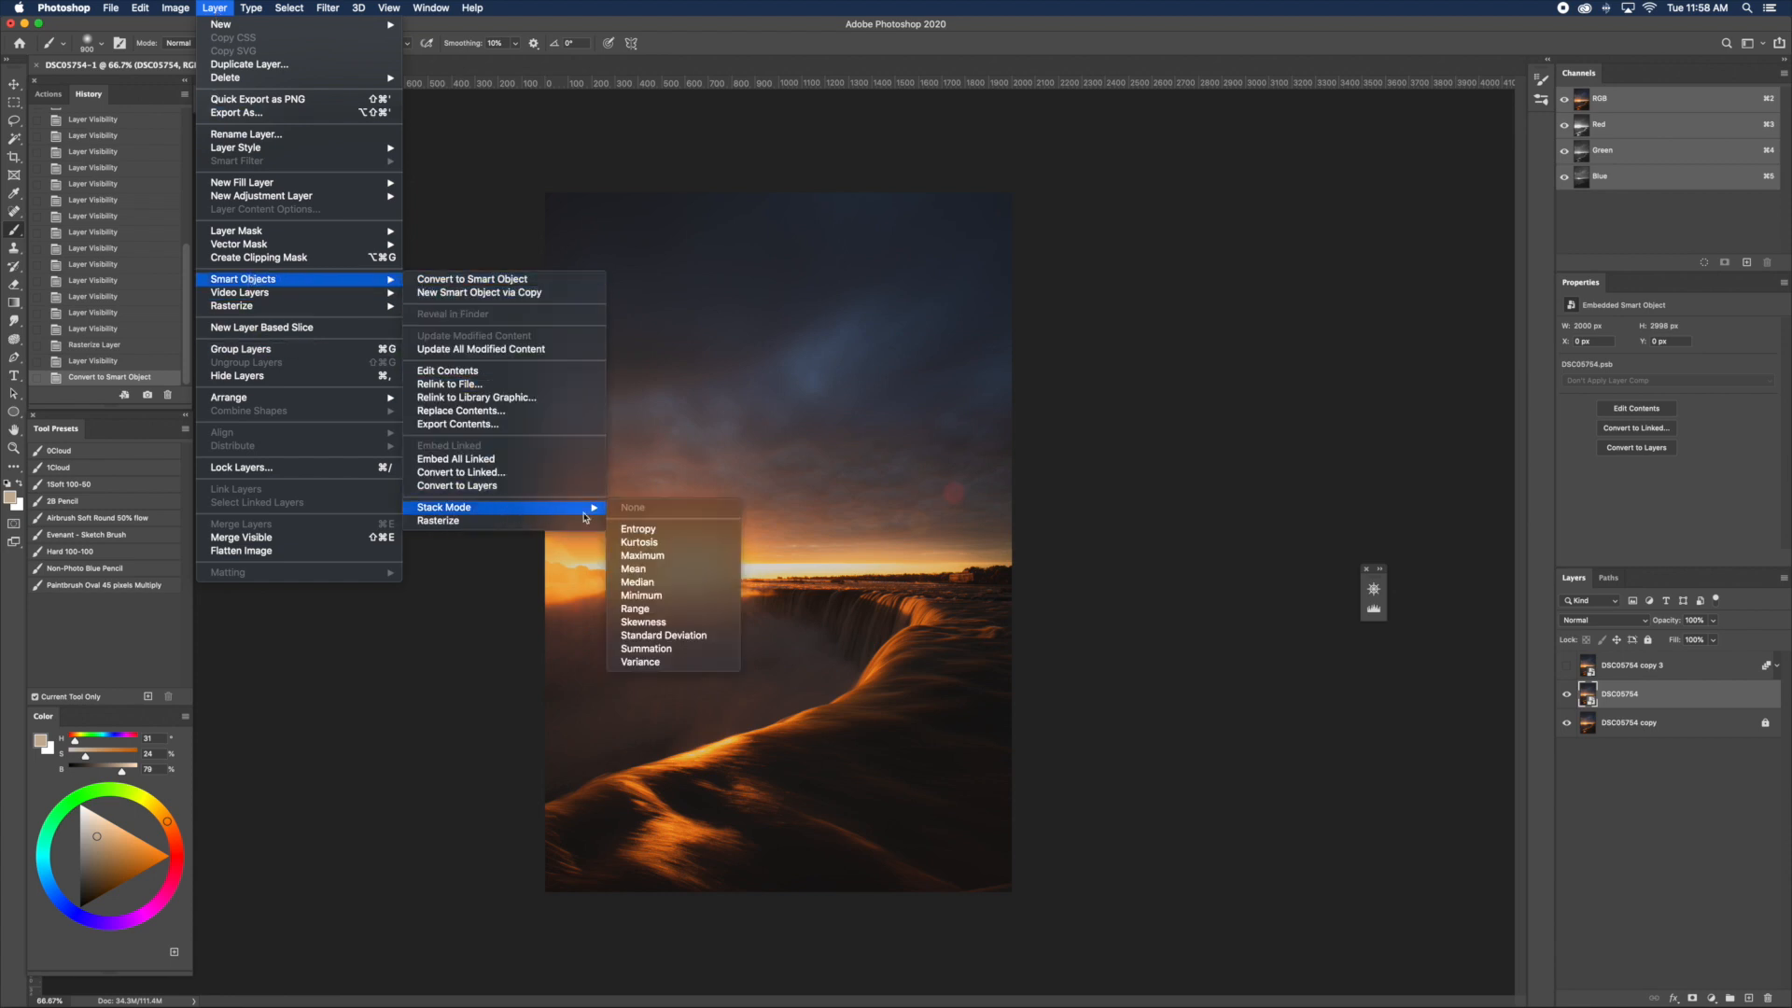
click(666, 578)
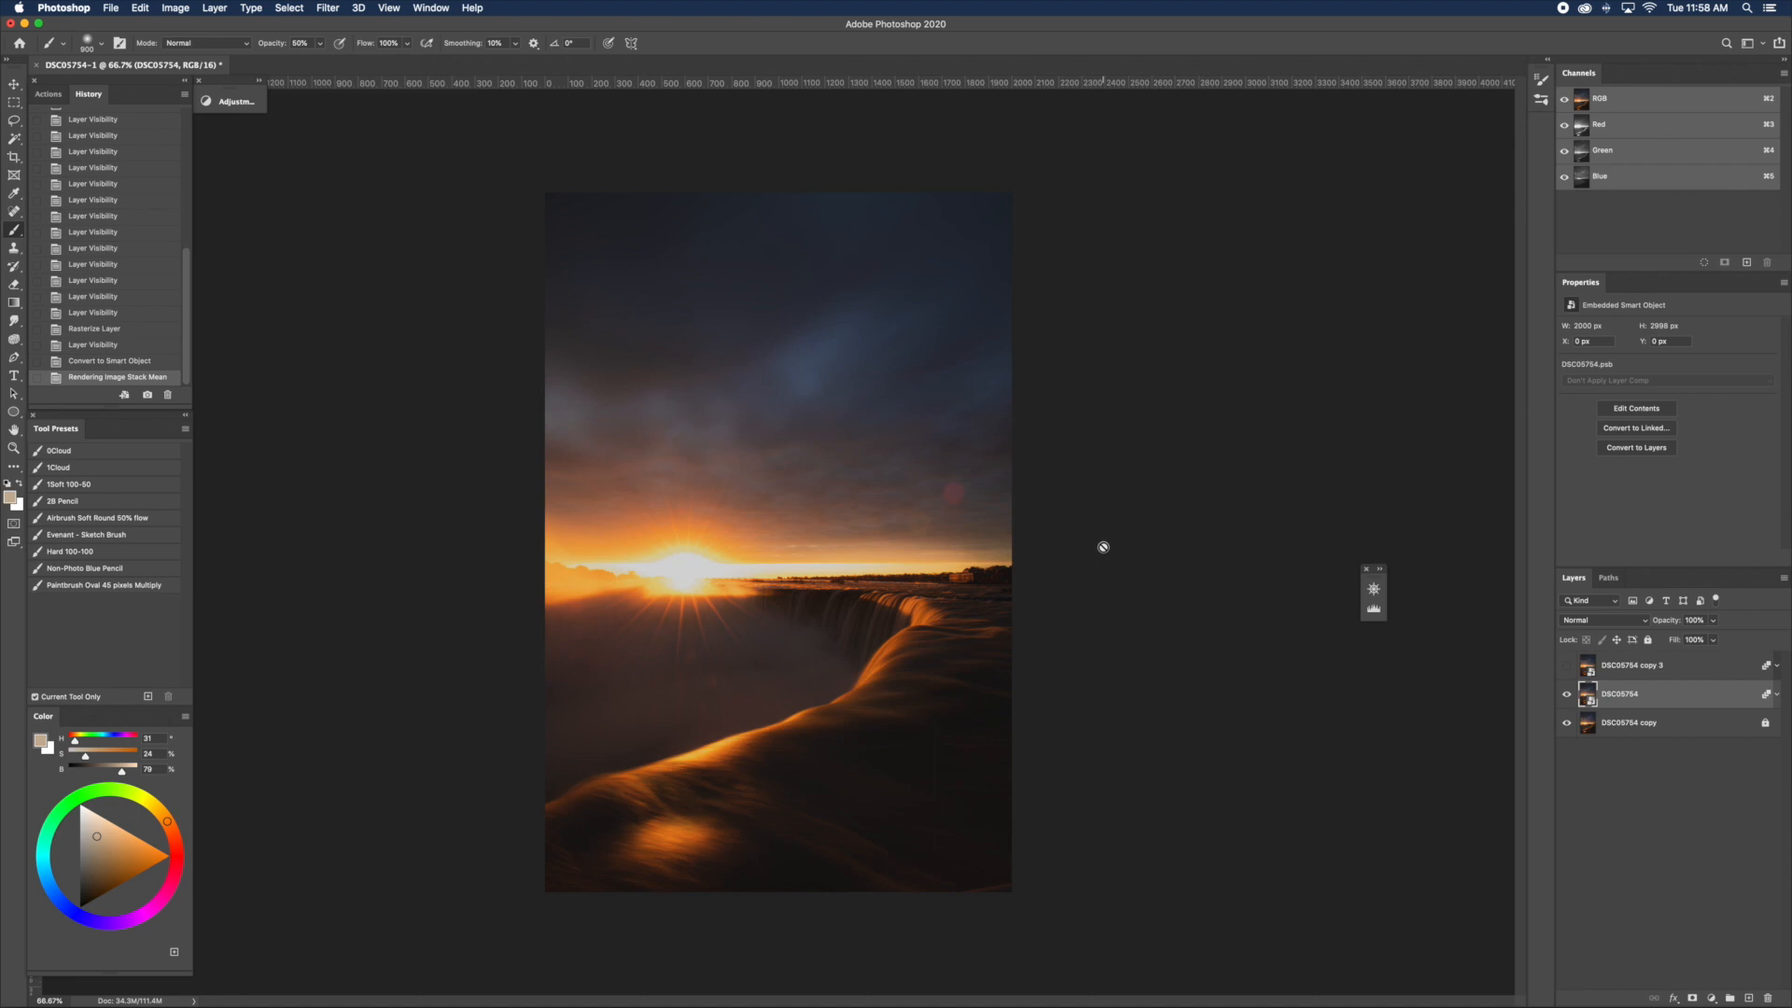
right_click(1667, 696)
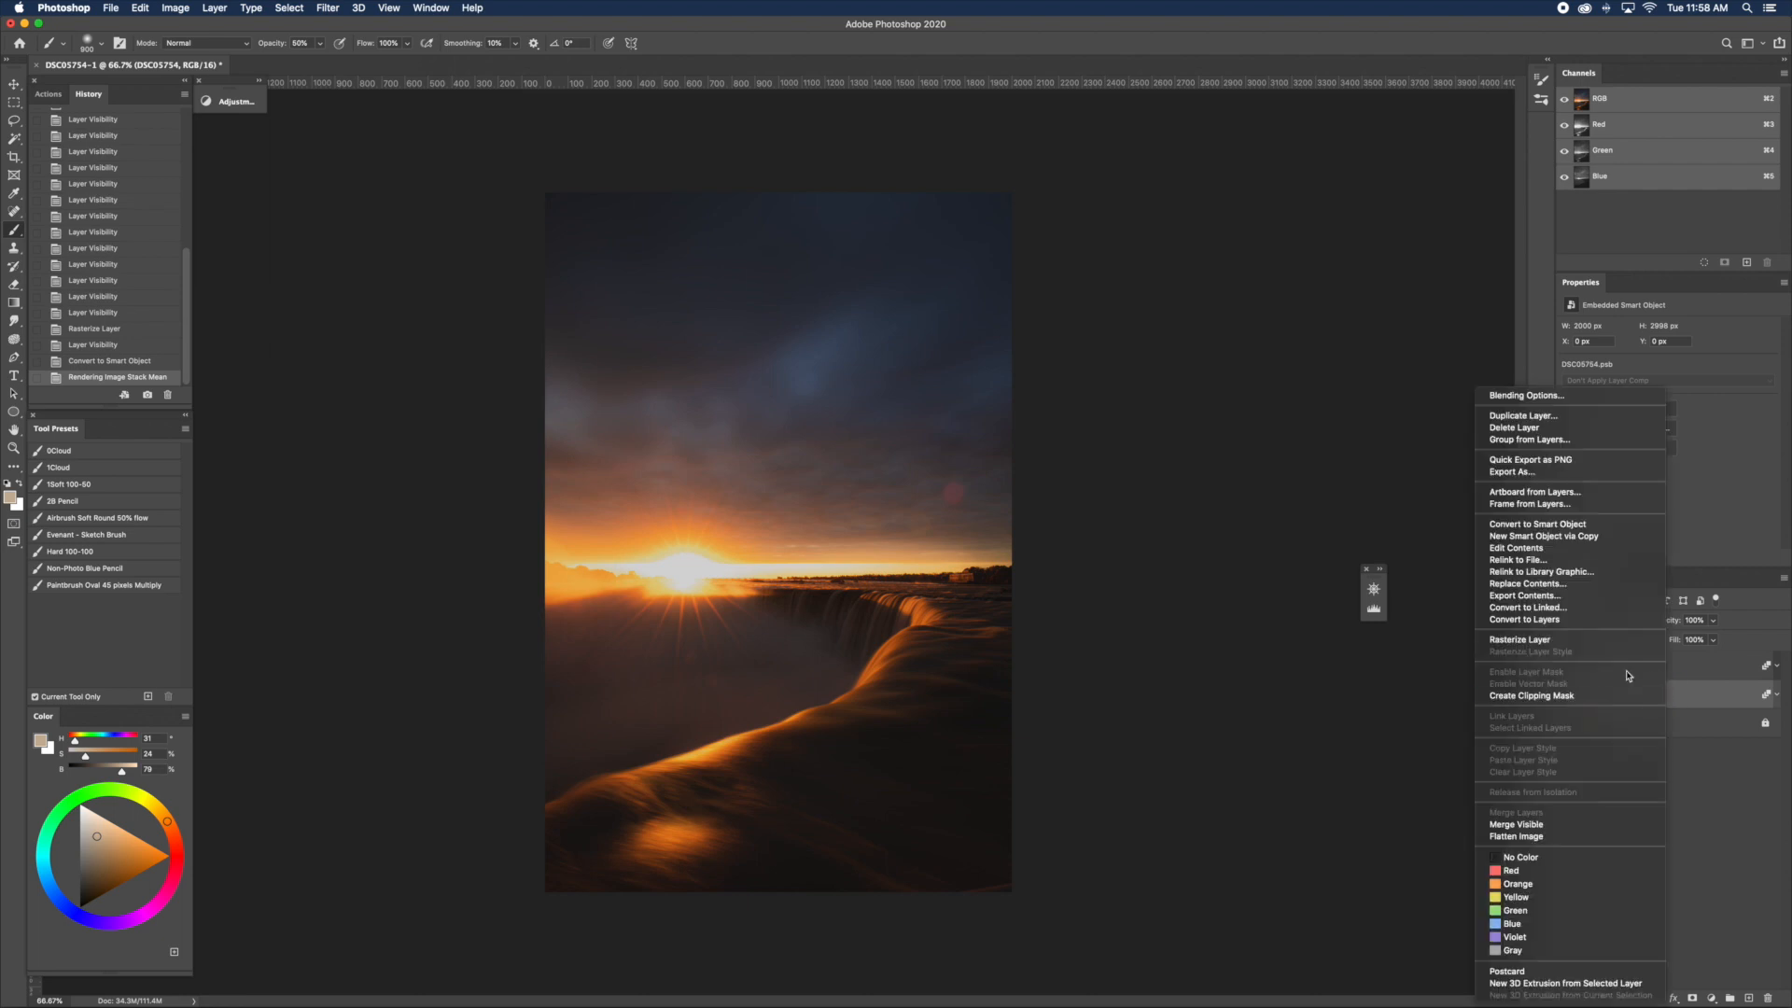
click(1542, 641)
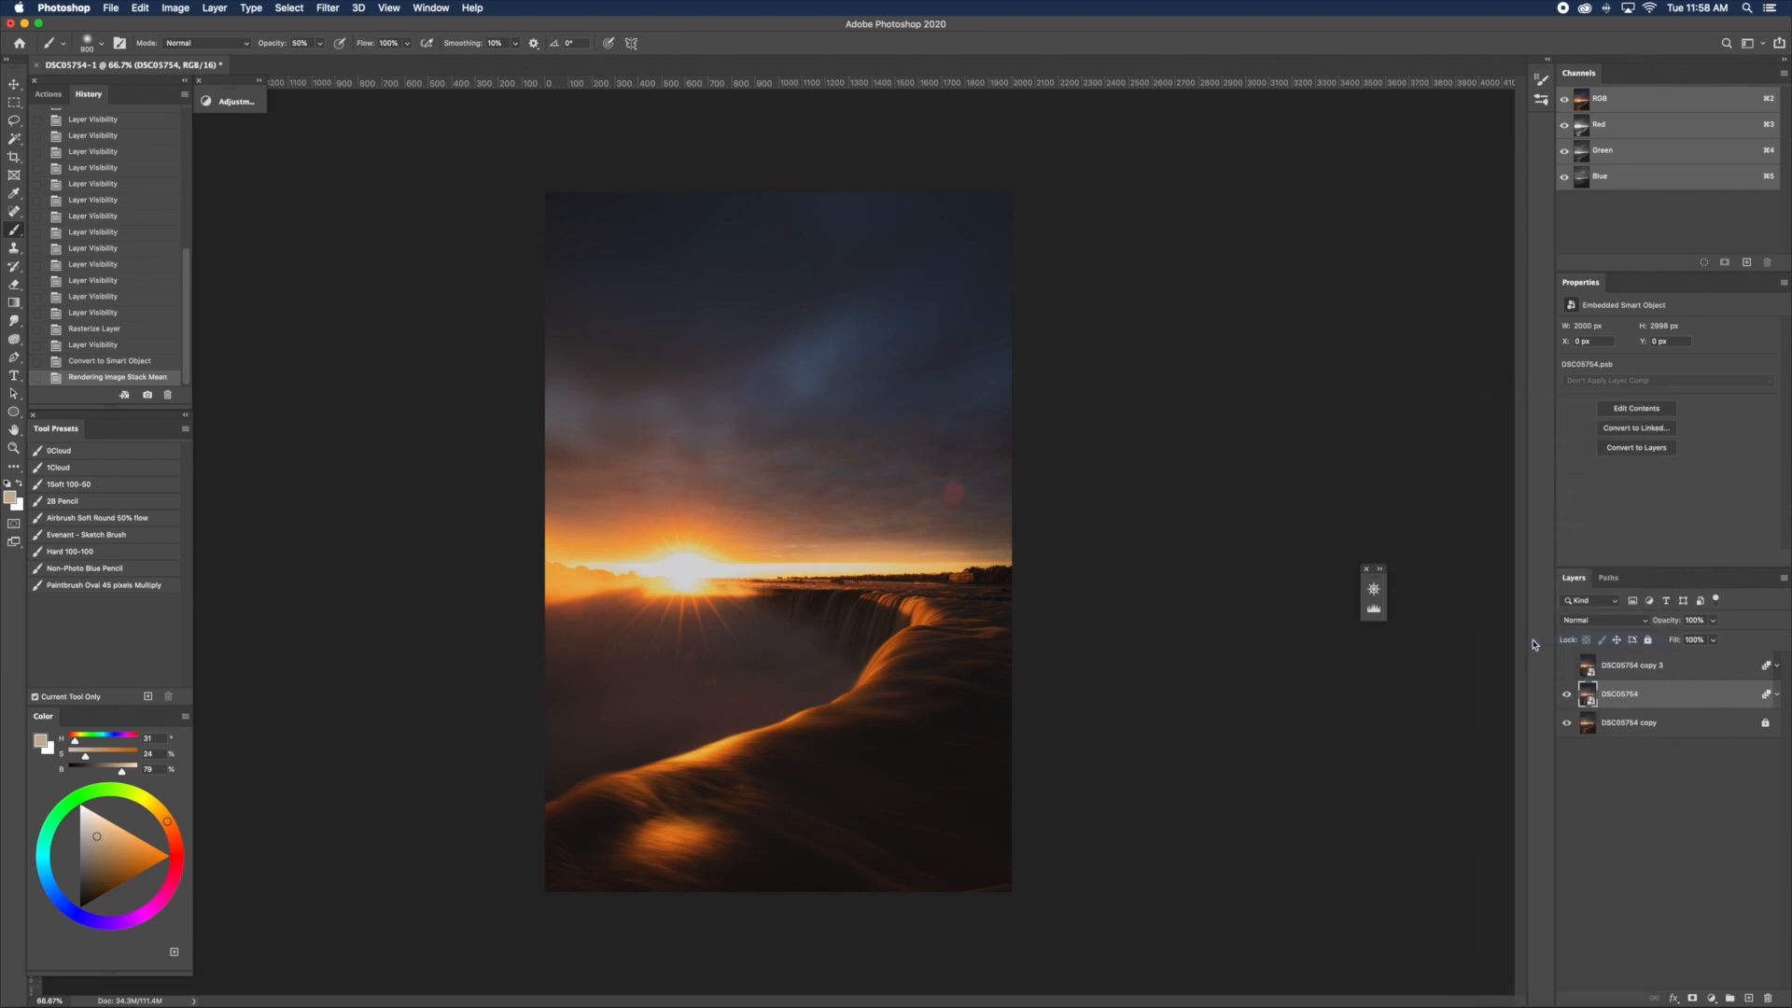